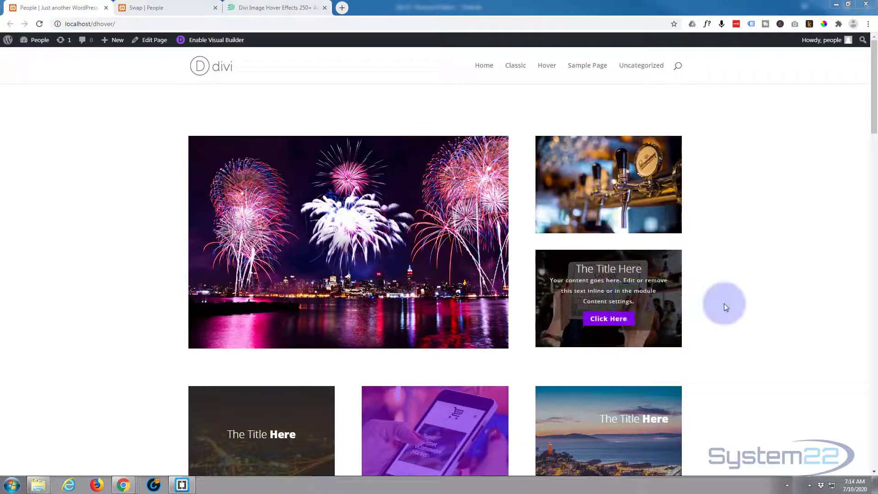
Scroll down through the current page's content.
{"action": "scroll", "coordinate": [726, 304], "scroll_direction": "down", "scroll_amount": 4}
{"action": "scroll", "coordinate": [728, 300], "scroll_direction": "down", "scroll_amount": 2}
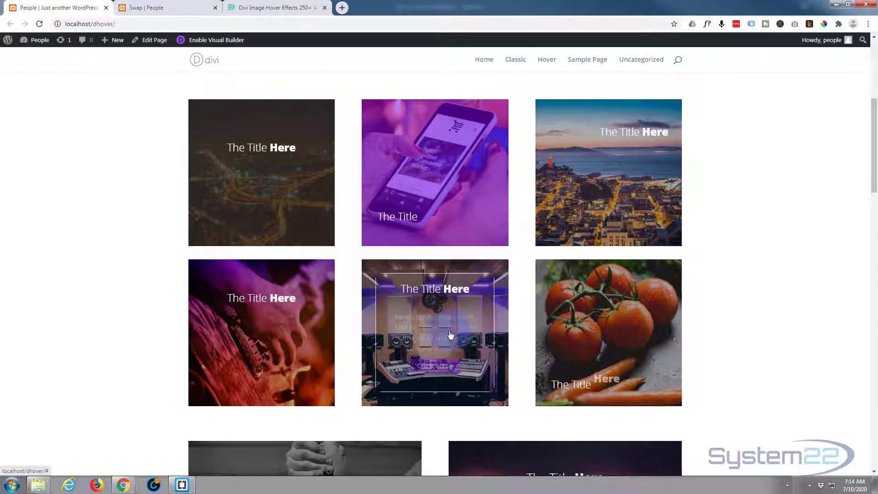
{"action": "scroll", "coordinate": [798, 322], "scroll_direction": "down", "scroll_amount": 6}
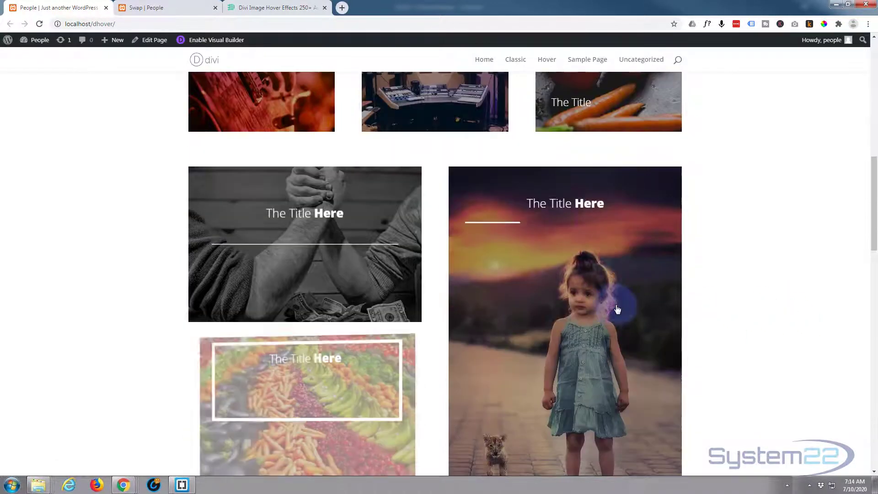
{"action": "scroll", "coordinate": [605, 305], "scroll_direction": "down", "scroll_amount": 9}
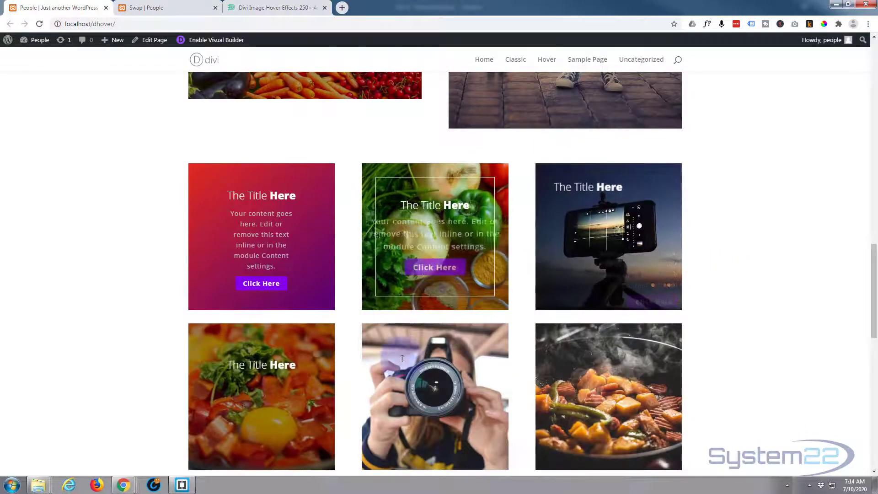
{"action": "scroll", "coordinate": [372, 328], "scroll_direction": "down", "scroll_amount": 5}
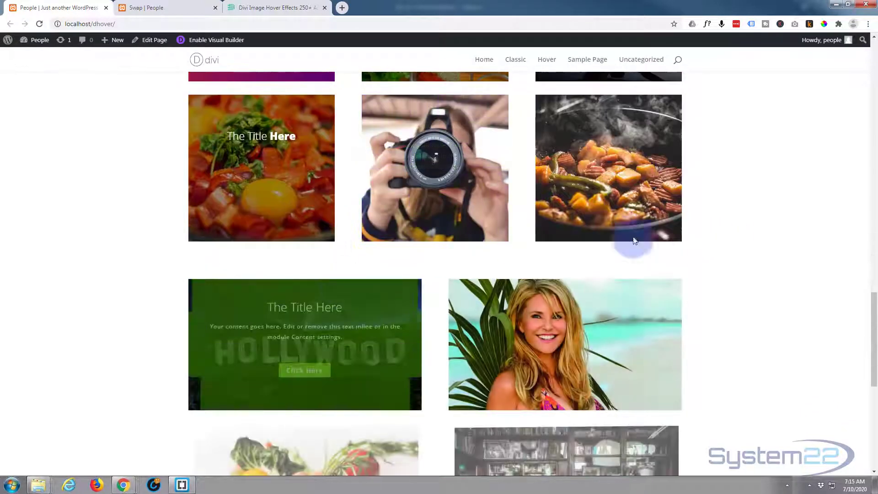
{"action": "scroll", "coordinate": [806, 276], "scroll_direction": "down", "scroll_amount": 5}
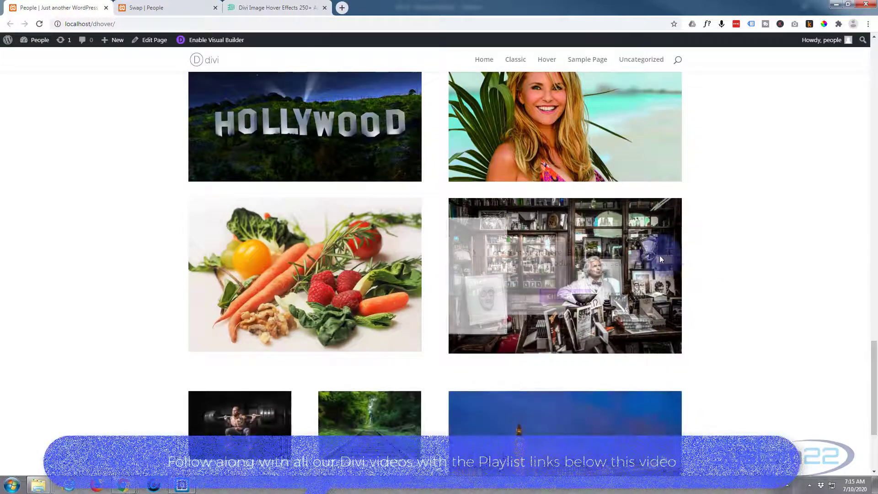
{"action": "scroll", "coordinate": [837, 249], "scroll_direction": "down", "scroll_amount": 3}
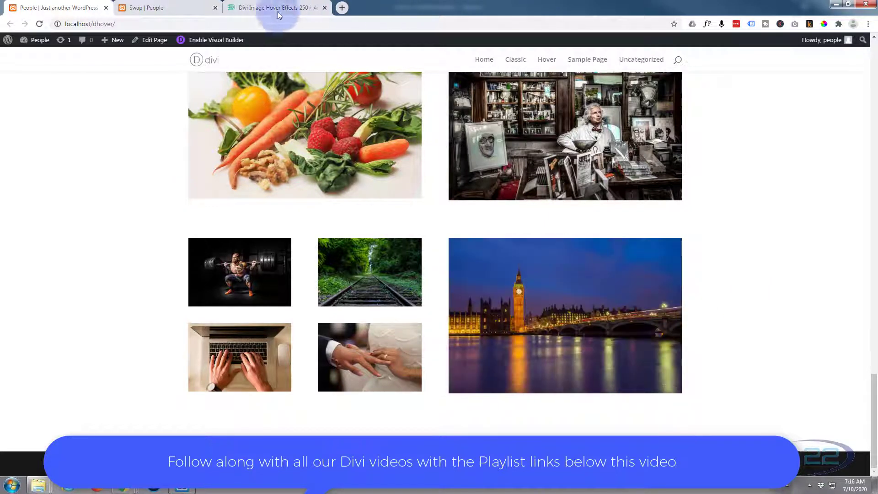
Go to the Swap page and preview each image tile swapping, e.g. tomatoes to salad, guitar to studio.
{"action": "left_click", "coordinate": [166, 6]}
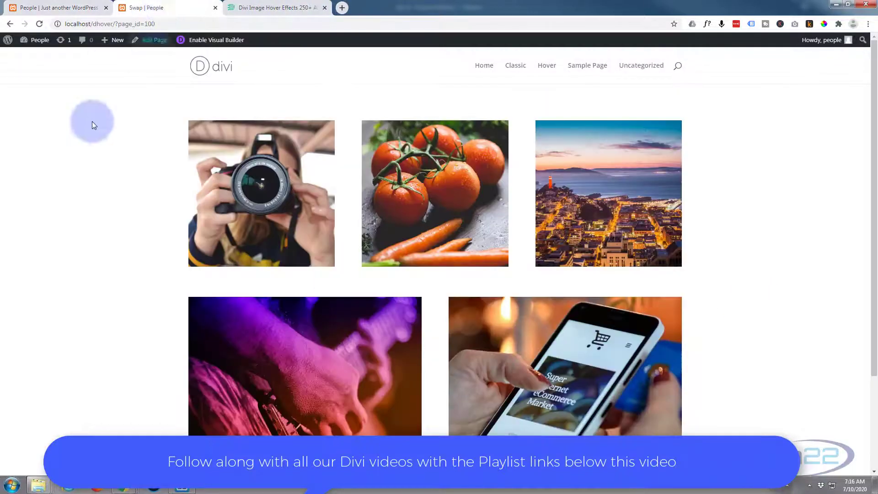
{"action": "scroll", "coordinate": [87, 185], "scroll_direction": "down", "scroll_amount": 1}
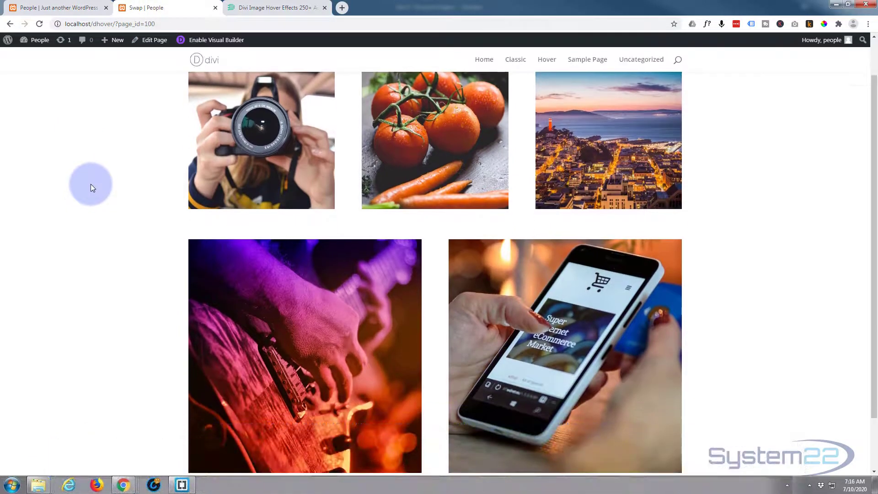
{"action": "mouse_move", "coordinate": [248, 157]}
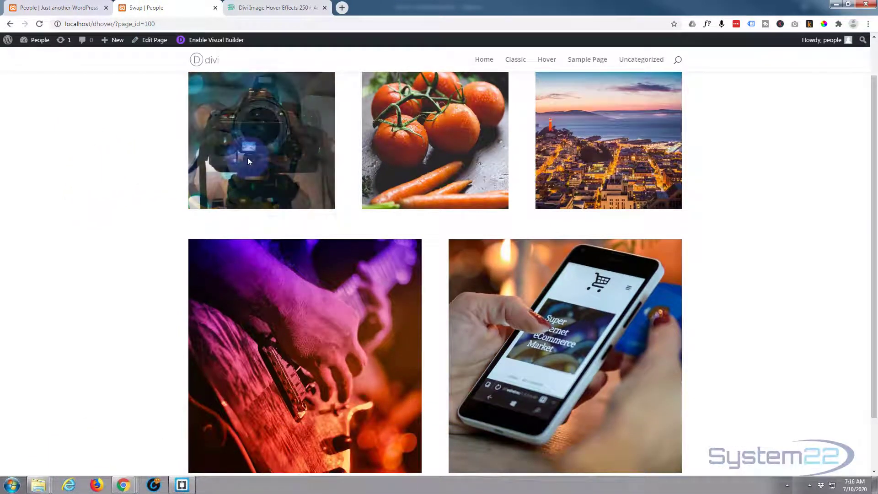
{"action": "mouse_move", "coordinate": [396, 161]}
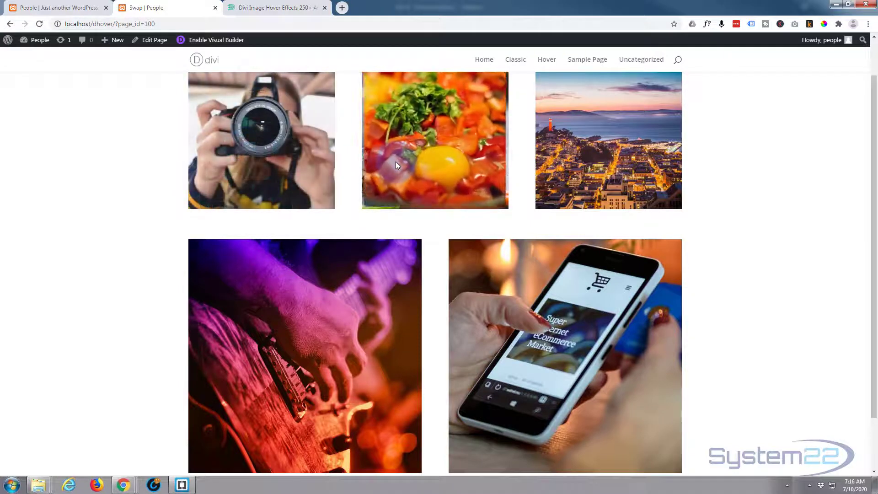
{"action": "mouse_move", "coordinate": [581, 155]}
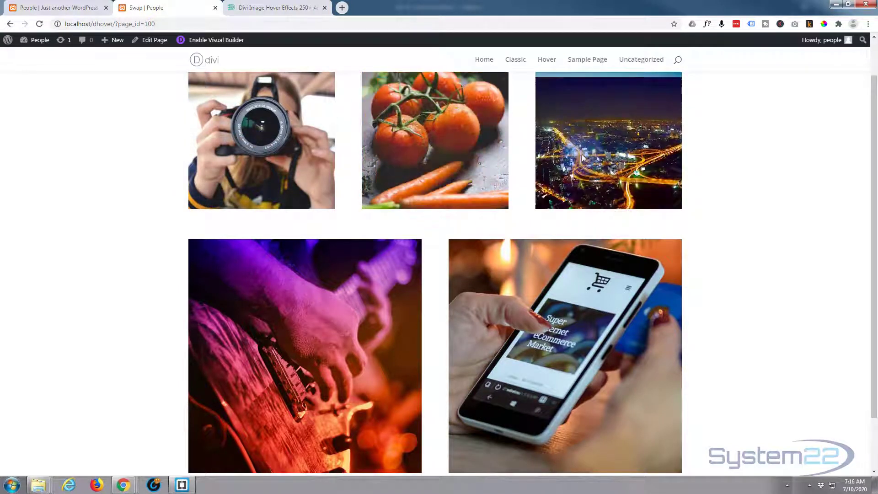
{"action": "mouse_move", "coordinate": [266, 363]}
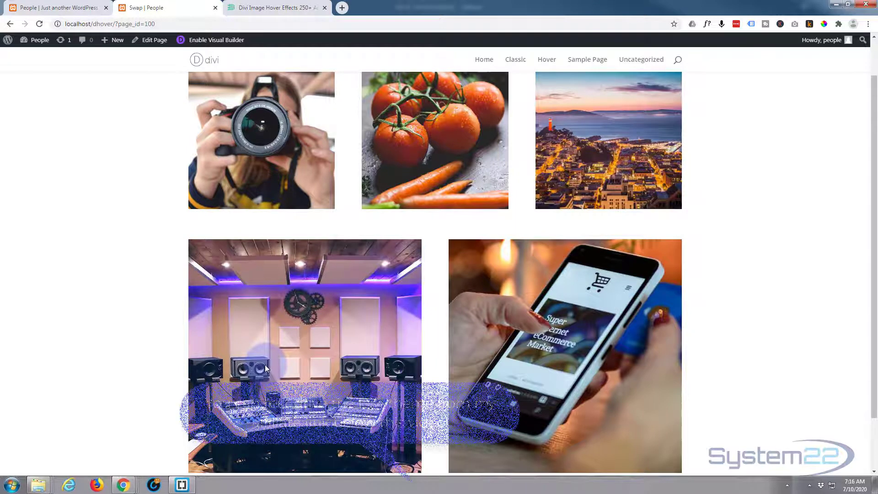
{"action": "mouse_move", "coordinate": [547, 360]}
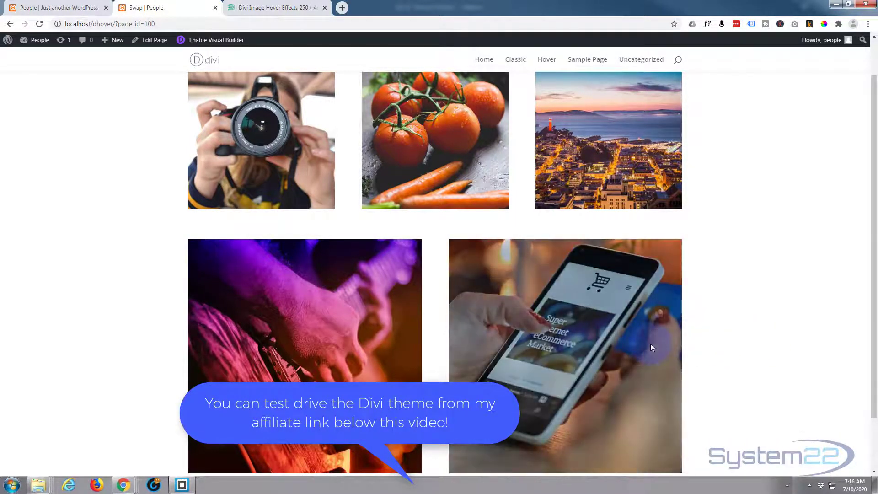
{"action": "mouse_move", "coordinate": [650, 344]}
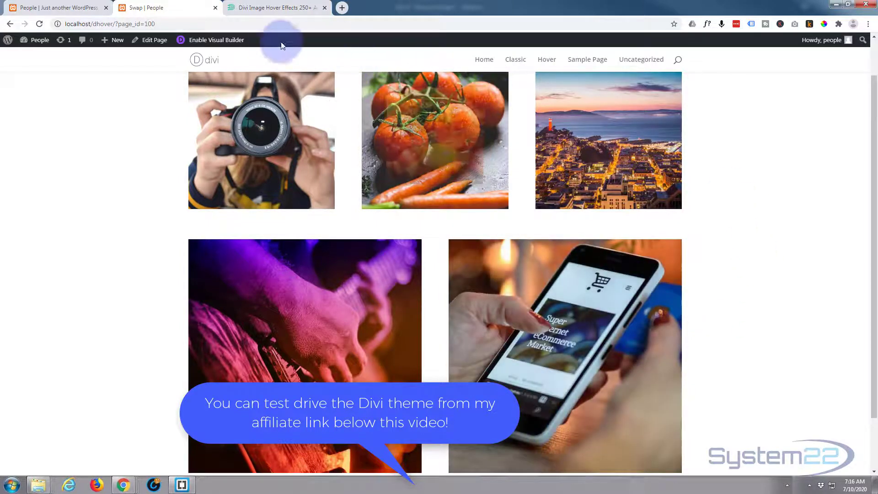
View the Divizoom Divi Image Hover Effects product page, priced $15.00 down from $49.00.
{"action": "left_click", "coordinate": [281, 7]}
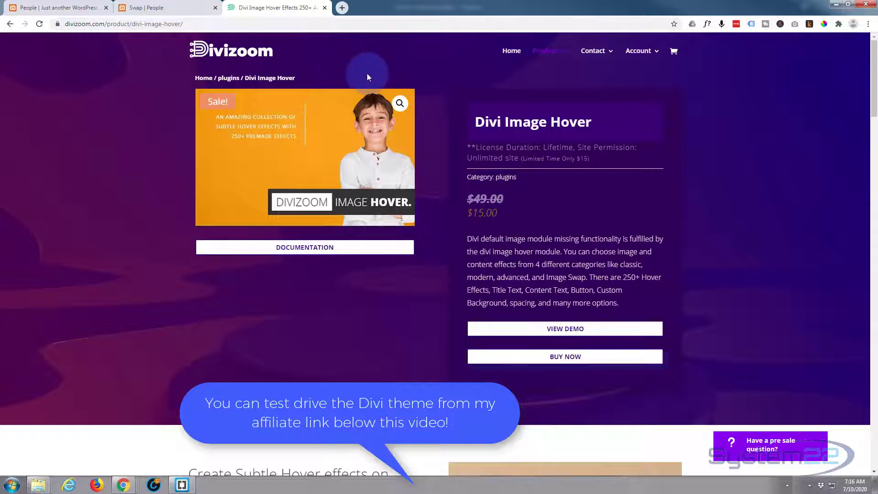
Return to the Swap page and enable the Visual Builder.
{"action": "left_click", "coordinate": [153, 8]}
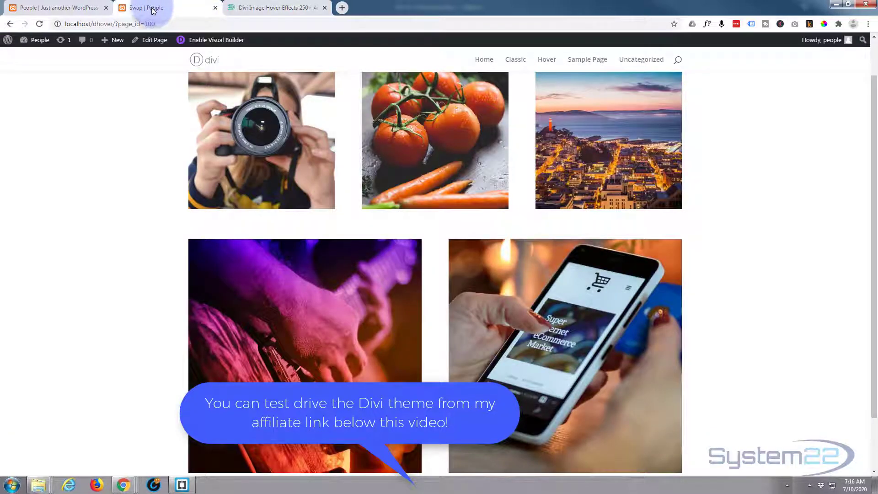
{"action": "left_click", "coordinate": [210, 44]}
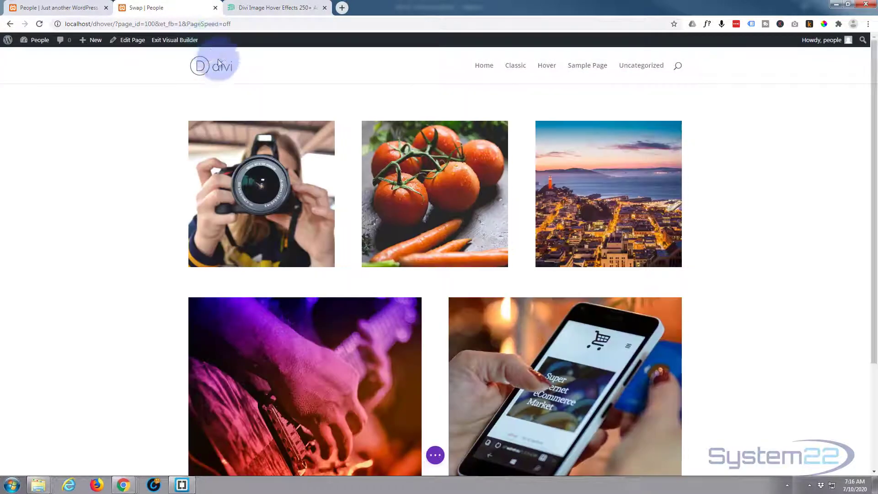
{"action": "scroll", "coordinate": [308, 183], "scroll_direction": "down", "scroll_amount": 3}
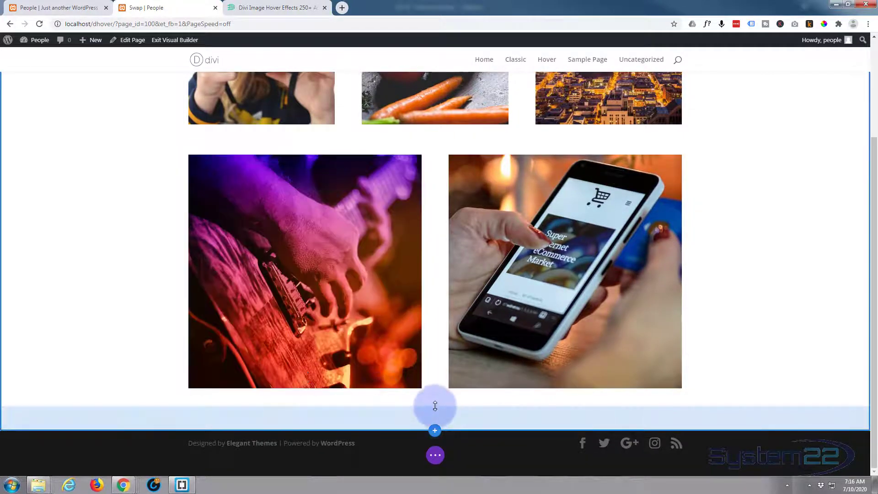
Insert a new two-column row below the existing image grid.
{"action": "left_click", "coordinate": [435, 405]}
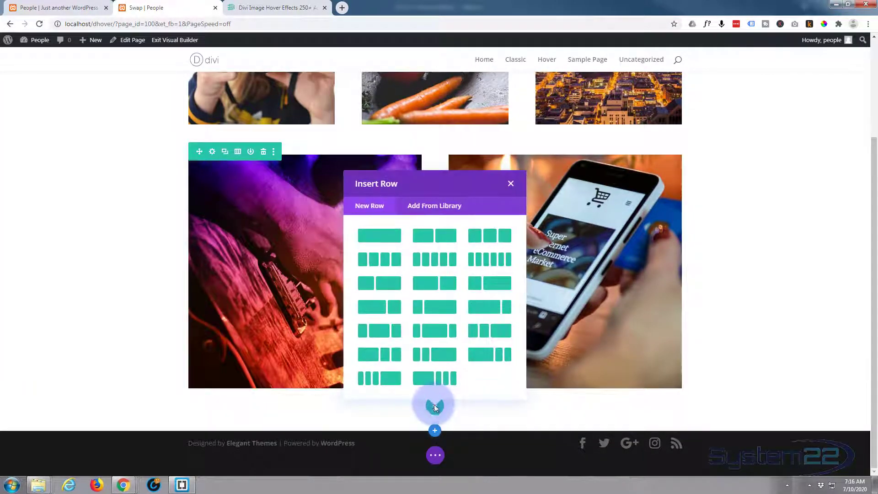
{"action": "left_click", "coordinate": [435, 235]}
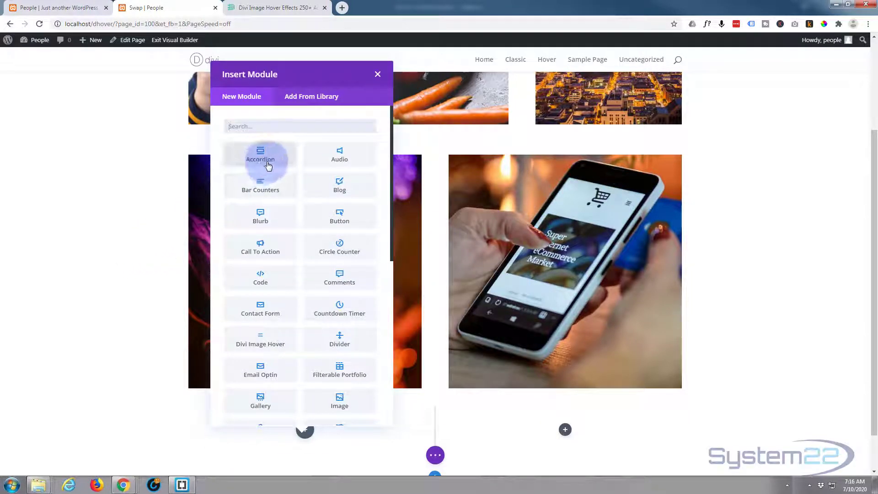
{"action": "scroll", "coordinate": [268, 167], "scroll_direction": "down", "scroll_amount": 7}
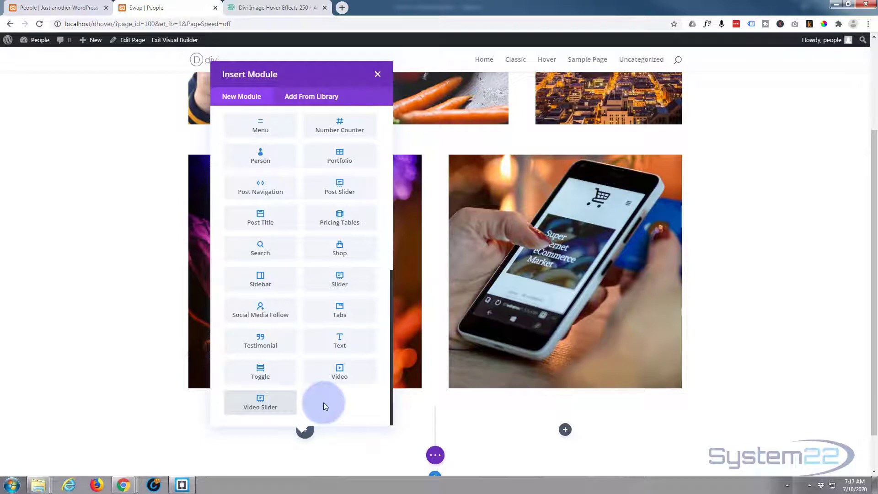
{"action": "scroll", "coordinate": [323, 402], "scroll_direction": "up", "scroll_amount": 6}
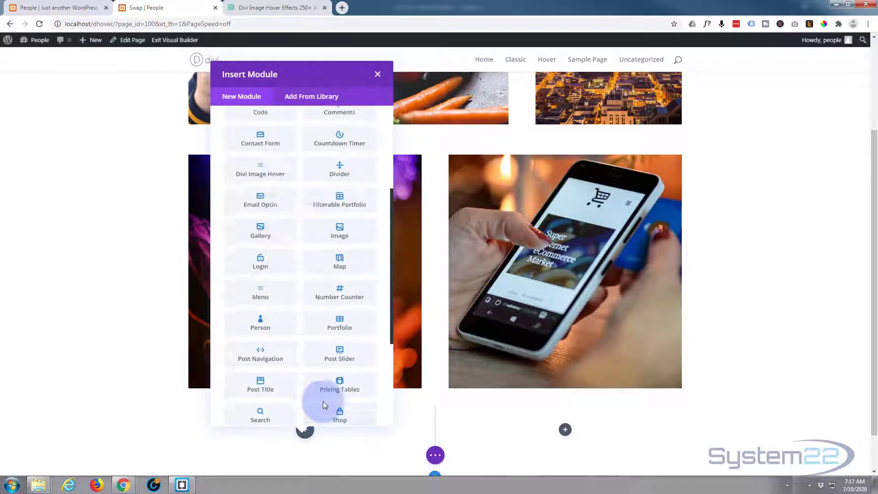
{"action": "scroll", "coordinate": [323, 403], "scroll_direction": "up", "scroll_amount": 2}
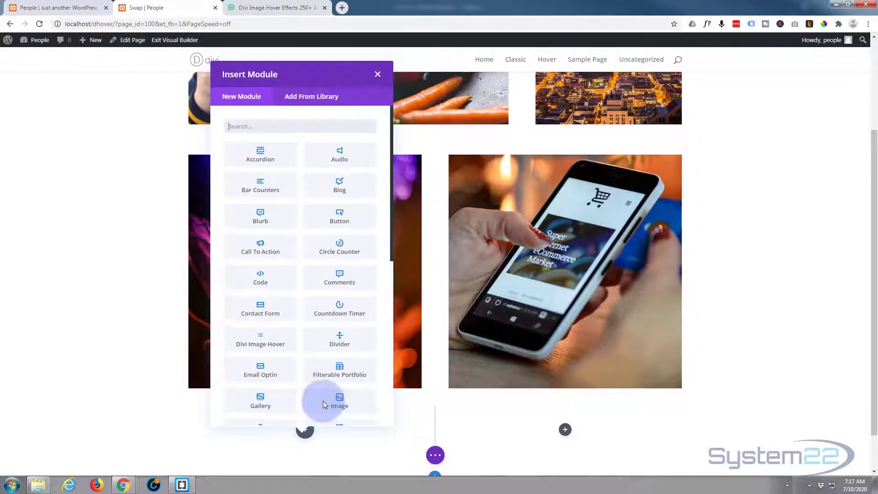
Insert a Divi Image Hover module and select the pan-of-food photo (13.jpg) as its main image.
{"action": "left_click", "coordinate": [267, 343]}
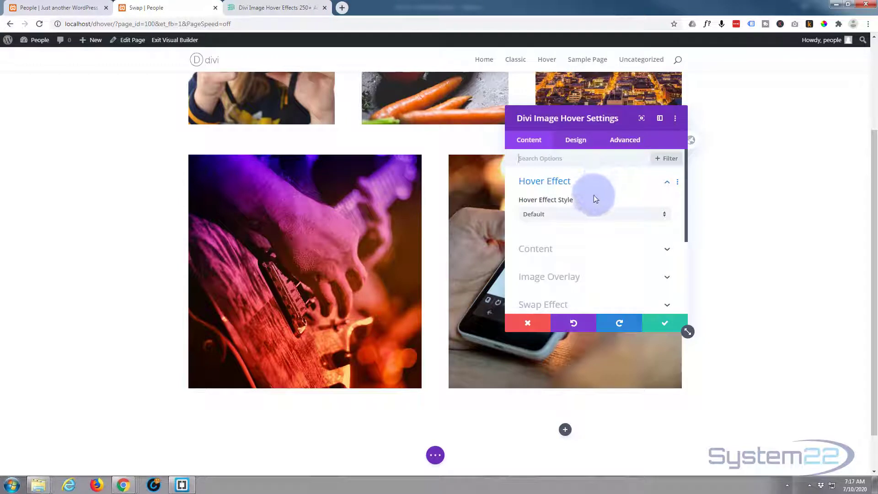
{"action": "scroll", "coordinate": [600, 197], "scroll_direction": "down", "scroll_amount": 1}
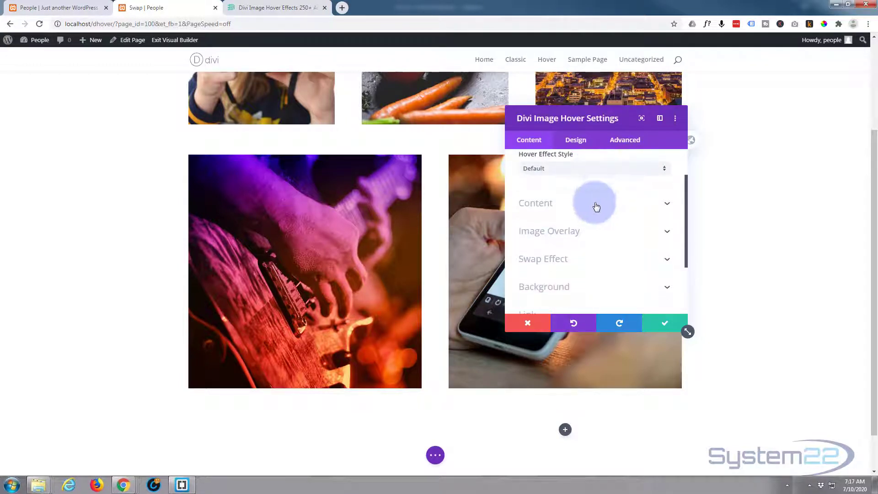
{"action": "left_click", "coordinate": [596, 205]}
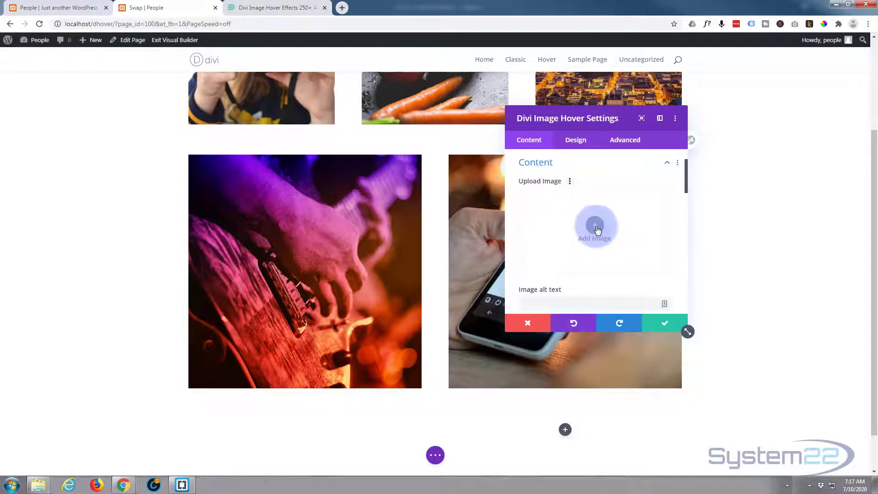
{"action": "left_click", "coordinate": [596, 227]}
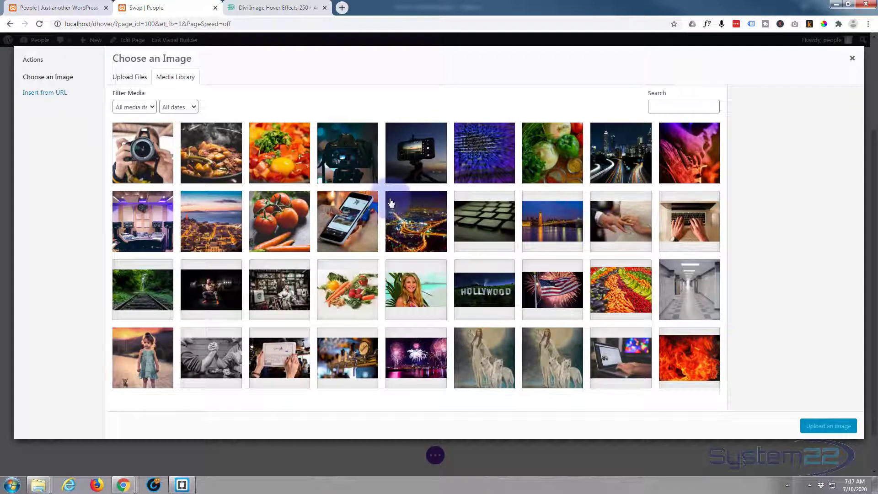
{"action": "left_click", "coordinate": [206, 155]}
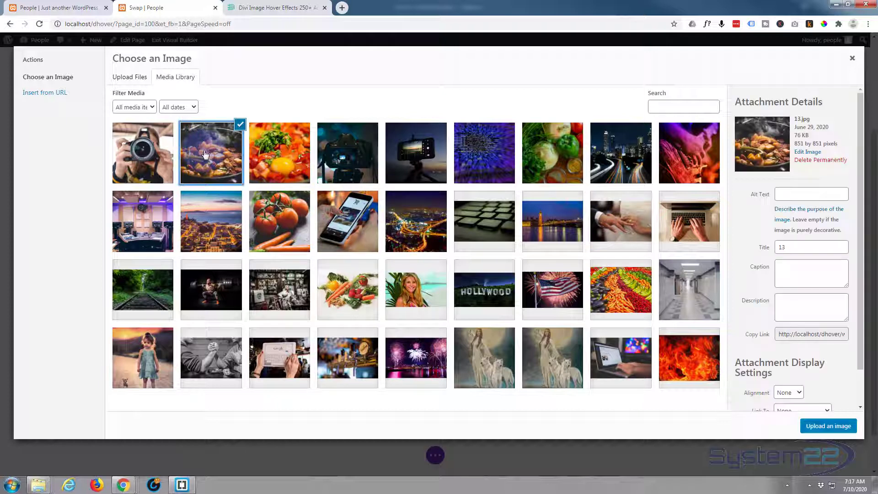
Insert the steaming pan-of-food photo as the module's image.
{"action": "left_click", "coordinate": [823, 427]}
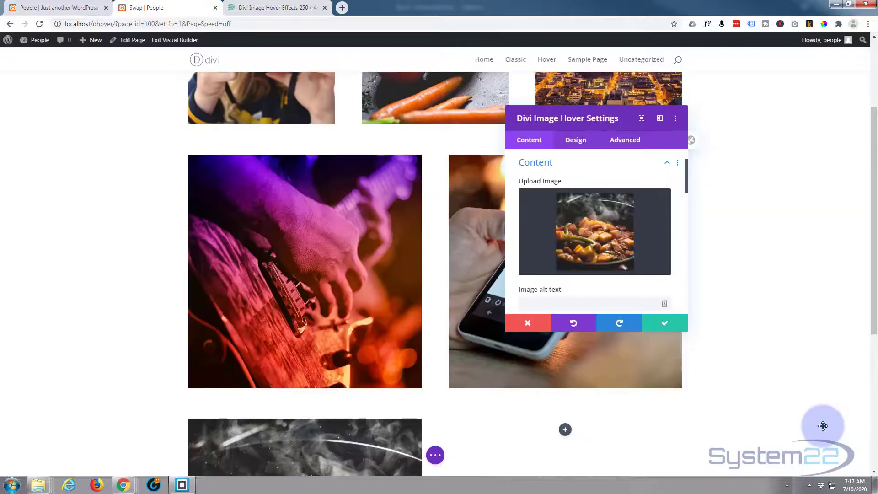
{"action": "scroll", "coordinate": [788, 358], "scroll_direction": "down", "scroll_amount": 2}
{"action": "scroll", "coordinate": [788, 358], "scroll_direction": "down", "scroll_amount": 2}
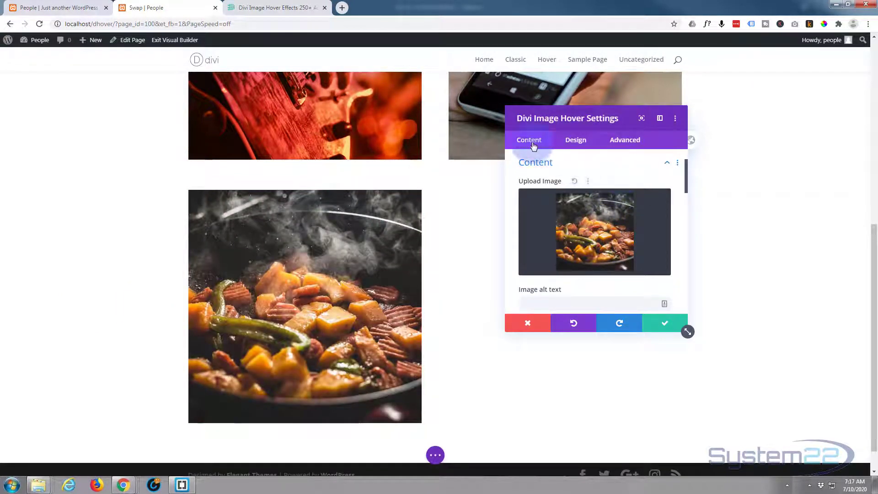
Scroll down the Content tab and expand the Swap Effect section.
{"action": "mouse_move", "coordinate": [586, 199]}
{"action": "scroll", "coordinate": [585, 199], "scroll_direction": "down", "scroll_amount": 5}
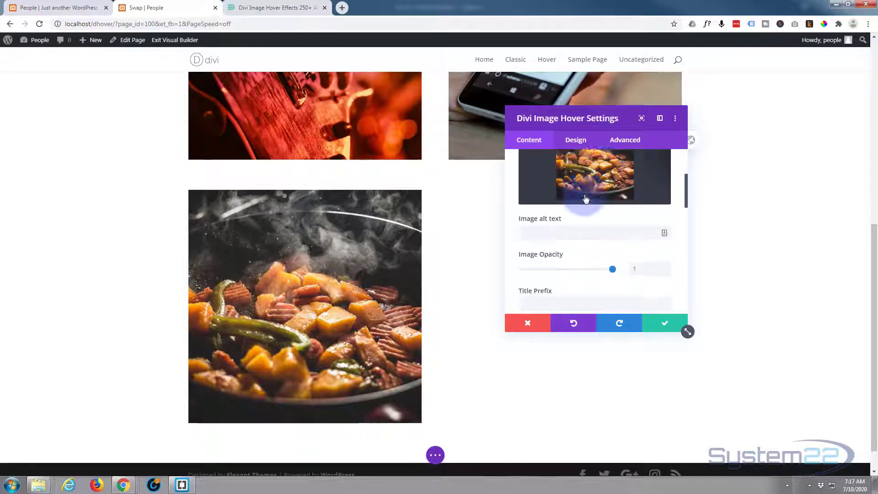
{"action": "scroll", "coordinate": [584, 194], "scroll_direction": "down", "scroll_amount": 3}
{"action": "scroll", "coordinate": [585, 195], "scroll_direction": "down", "scroll_amount": 1}
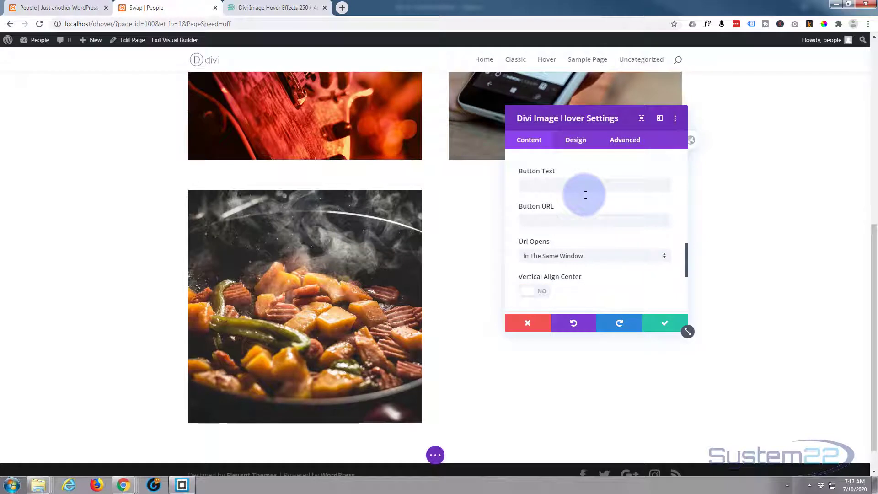
{"action": "scroll", "coordinate": [585, 196], "scroll_direction": "down", "scroll_amount": 1}
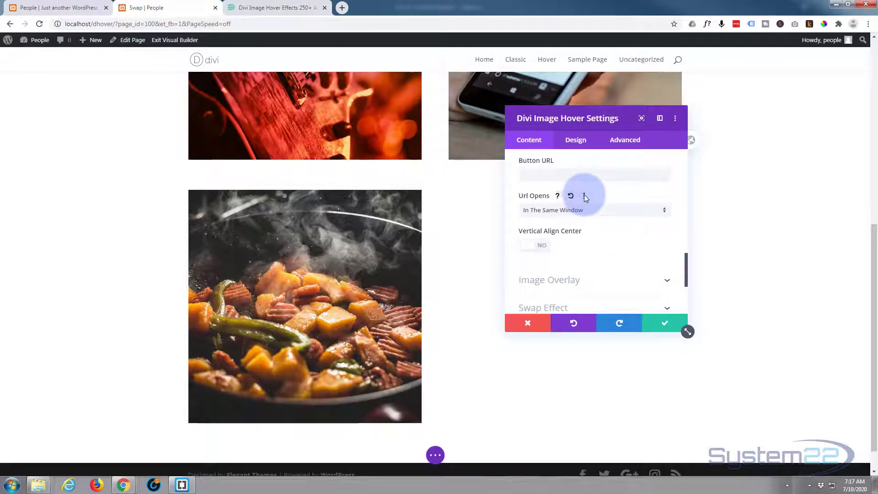
{"action": "scroll", "coordinate": [586, 198], "scroll_direction": "down", "scroll_amount": 2}
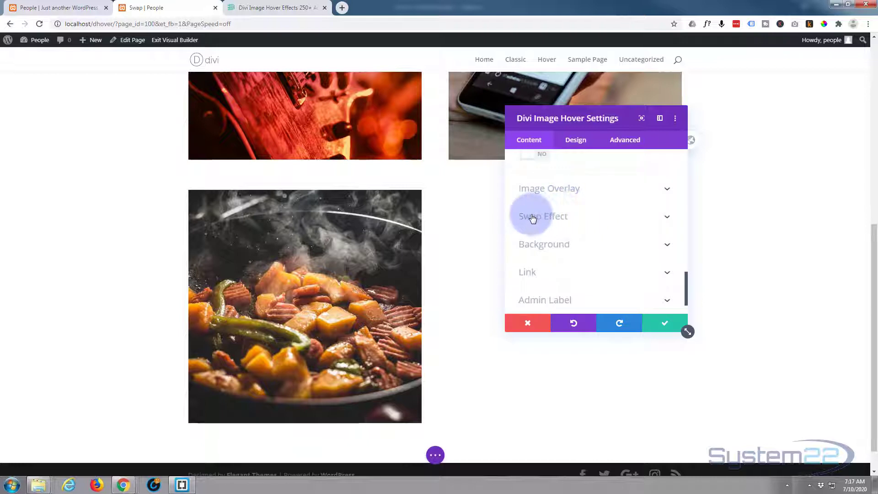
{"action": "left_click", "coordinate": [590, 220]}
Turn Swap Effect on and set the tomato salad with egg (12.jpg) as the backend image.
{"action": "left_click", "coordinate": [545, 202]}
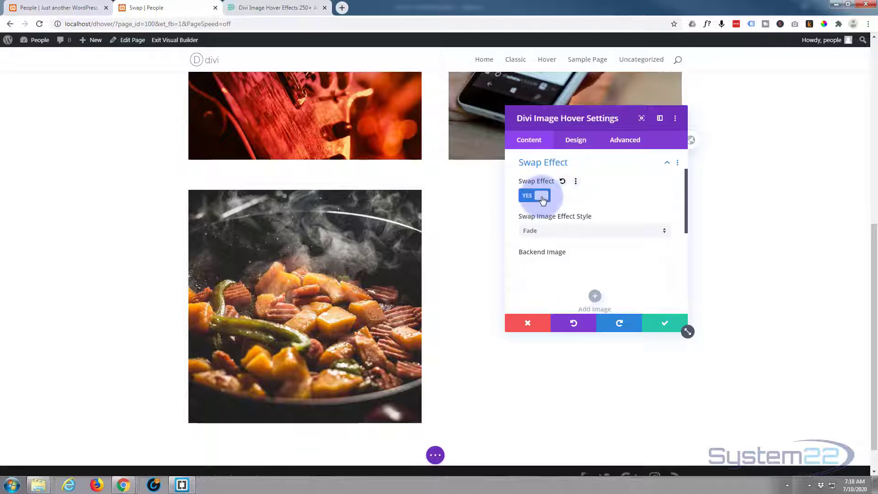
{"action": "scroll", "coordinate": [605, 196], "scroll_direction": "down", "scroll_amount": 2}
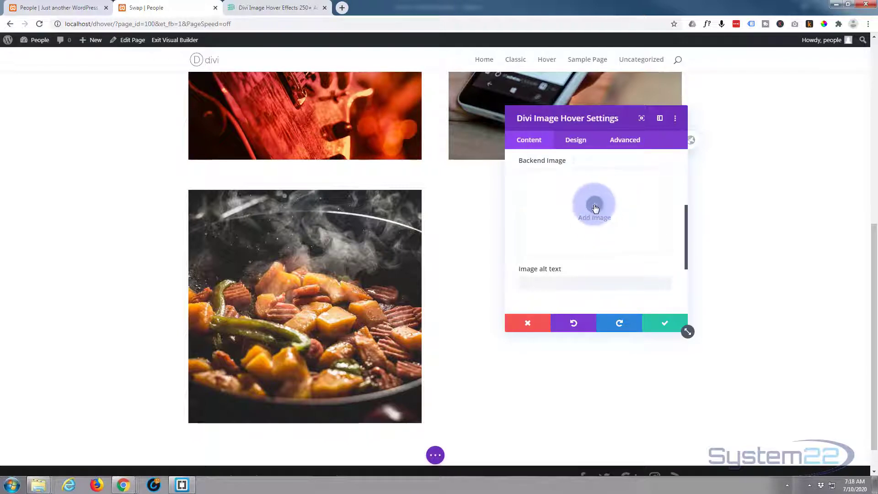
{"action": "left_click", "coordinate": [594, 205]}
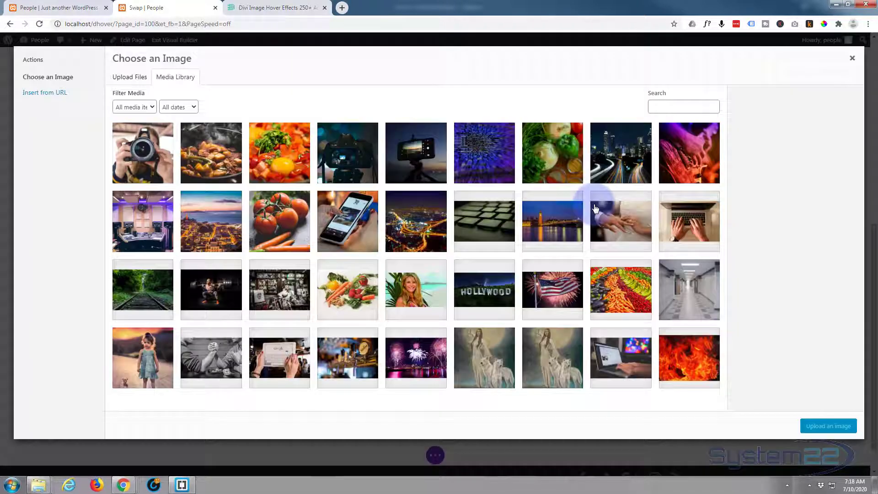
{"action": "left_click", "coordinate": [279, 154]}
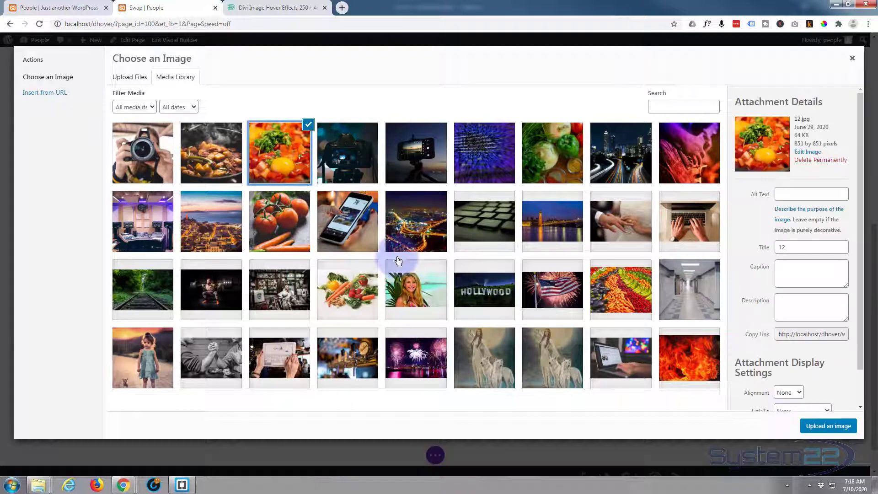
{"action": "left_click", "coordinate": [828, 426]}
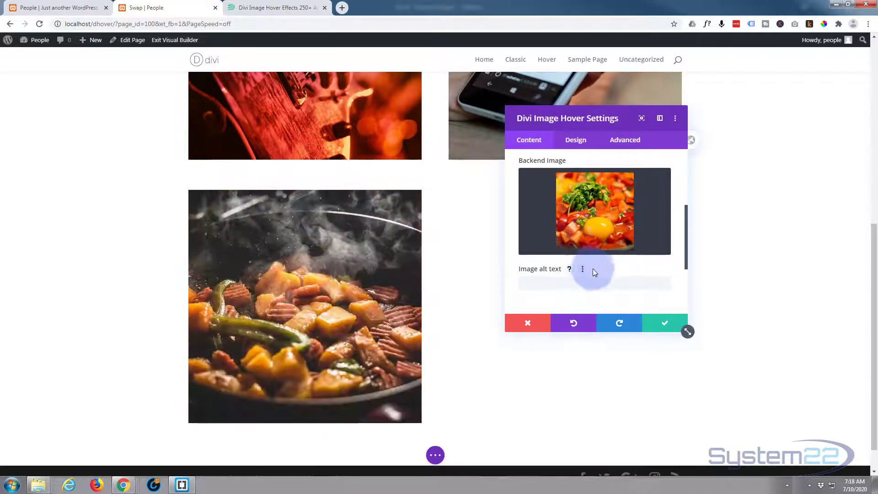
{"action": "scroll", "coordinate": [599, 269], "scroll_direction": "up", "scroll_amount": 3}
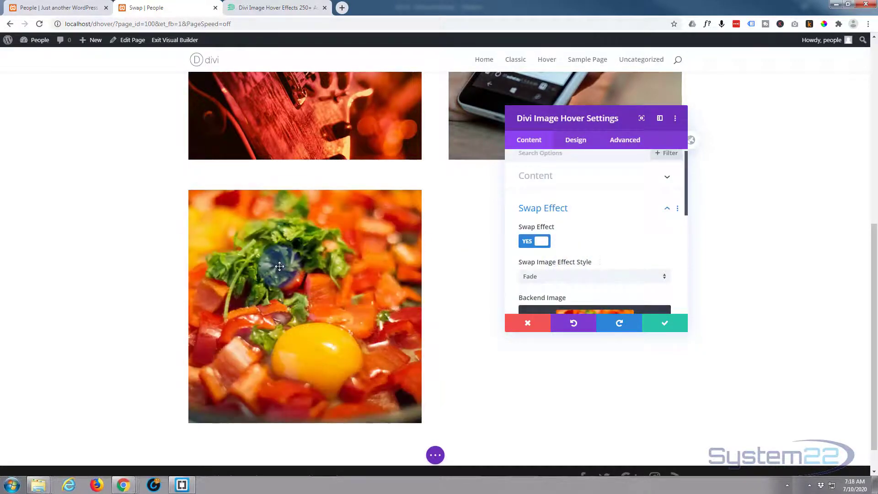
Preview the Zoom, Push Up and Push Left swap styles, then set the style to Blur.
{"action": "left_click", "coordinate": [567, 276]}
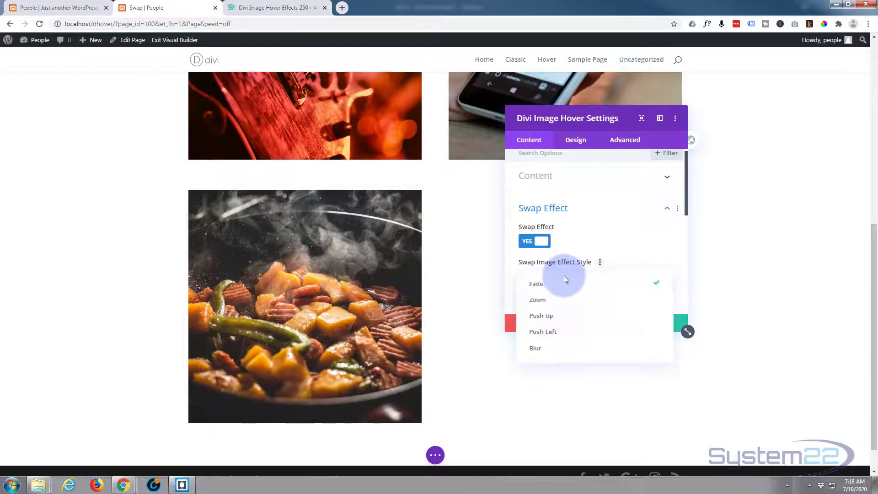
{"action": "left_click", "coordinate": [565, 300]}
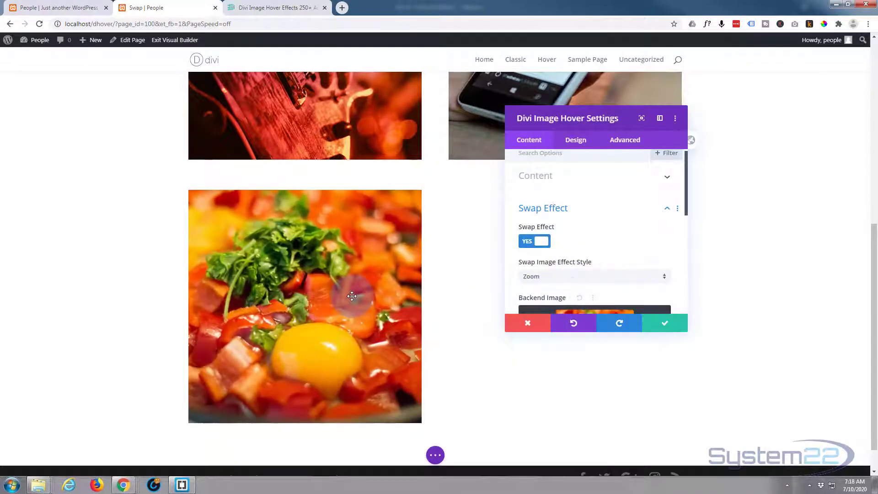
{"action": "left_click", "coordinate": [597, 276]}
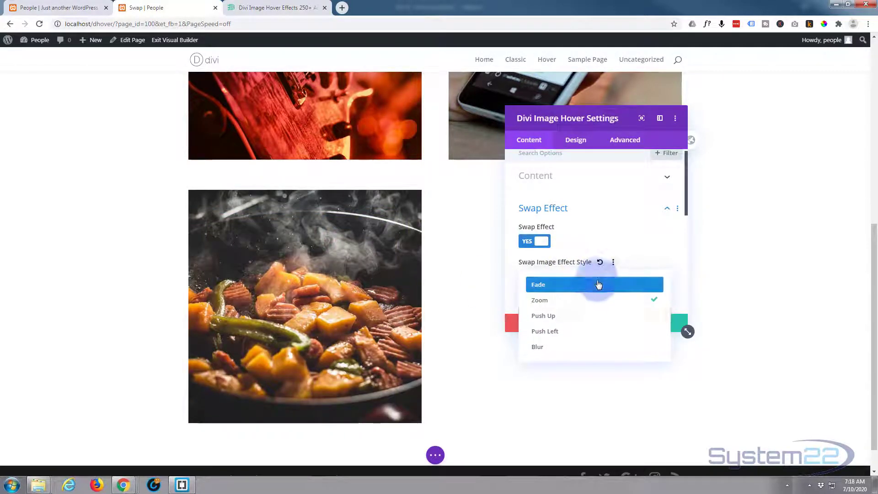
{"action": "left_click", "coordinate": [590, 316]}
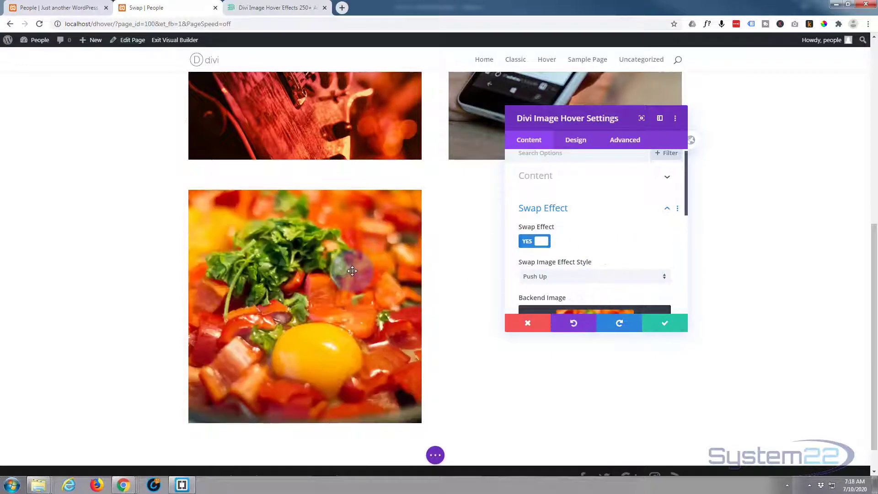
{"action": "left_click", "coordinate": [595, 283]}
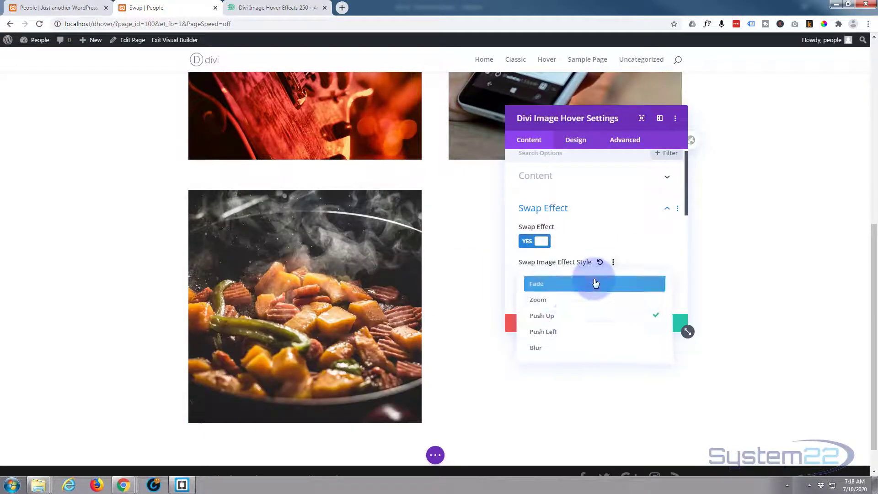
{"action": "left_click", "coordinate": [574, 331]}
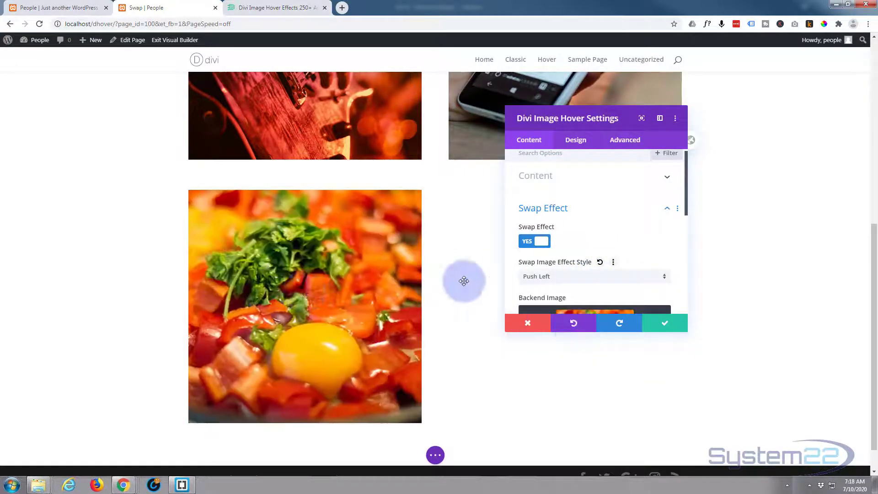
{"action": "left_click", "coordinate": [566, 277]}
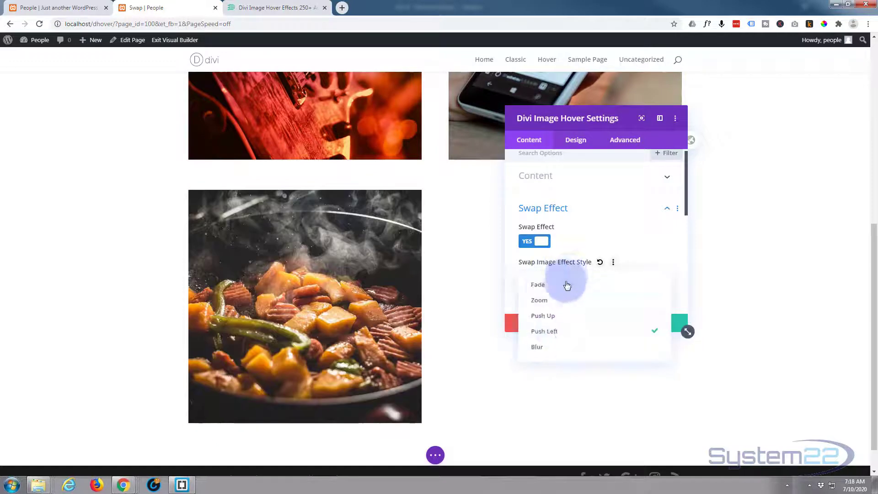
{"action": "left_click", "coordinate": [554, 347]}
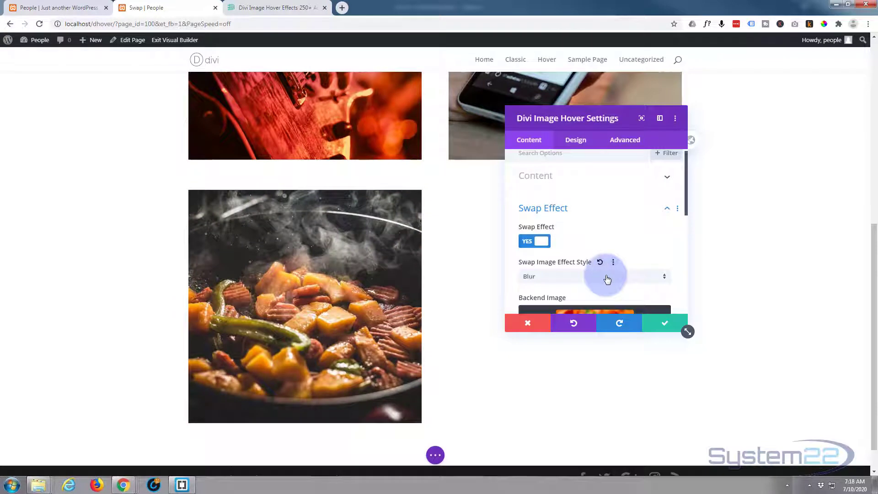
Enter 'cooking food' as the hover image's alt text.
{"action": "scroll", "coordinate": [607, 279], "scroll_direction": "down", "scroll_amount": 3}
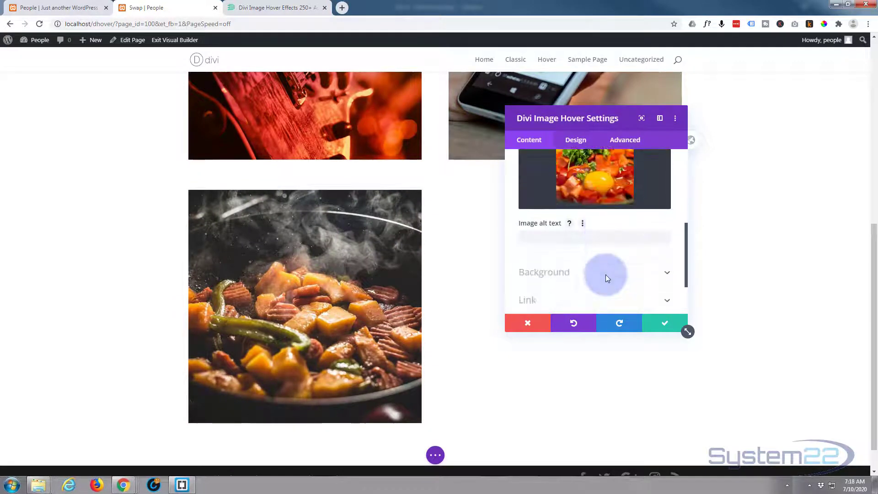
{"action": "left_click", "coordinate": [543, 234]}
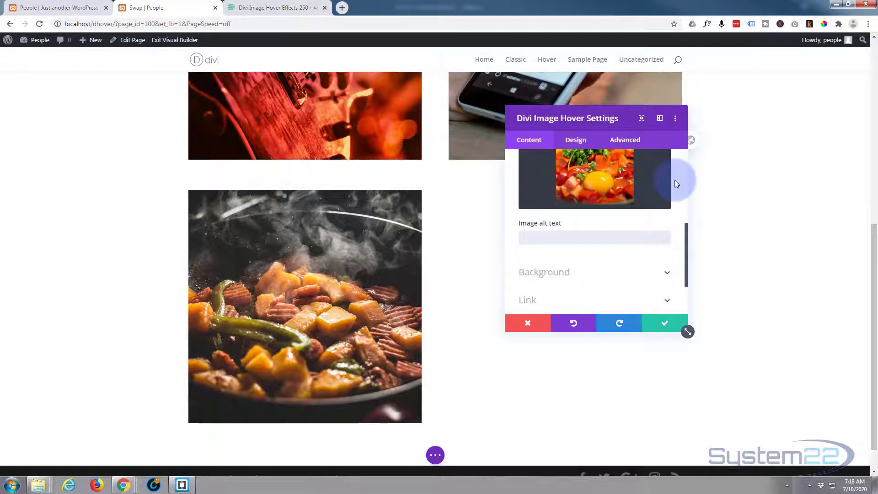
{"action": "type", "text": "cooking food"}
{"action": "mouse_move", "coordinate": [591, 241]}
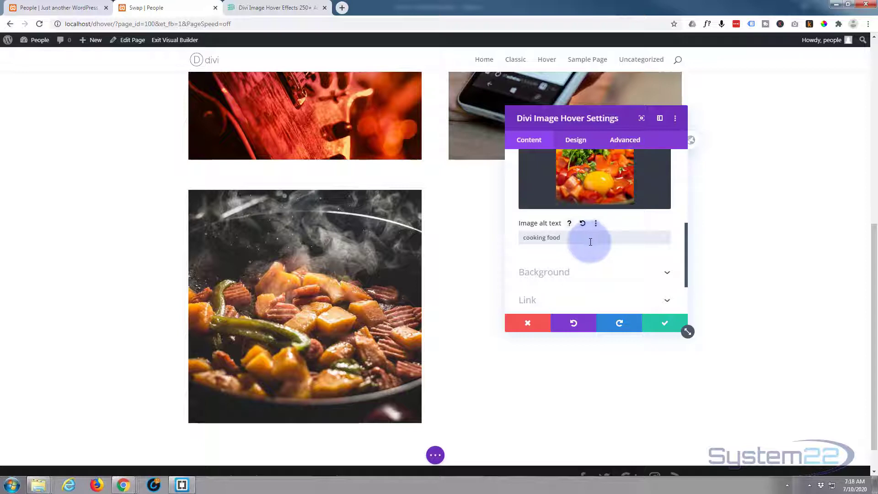
Give the main image the alt text 'hot food', keeping its opacity at 1.
{"action": "scroll", "coordinate": [585, 248], "scroll_direction": "up", "scroll_amount": 5}
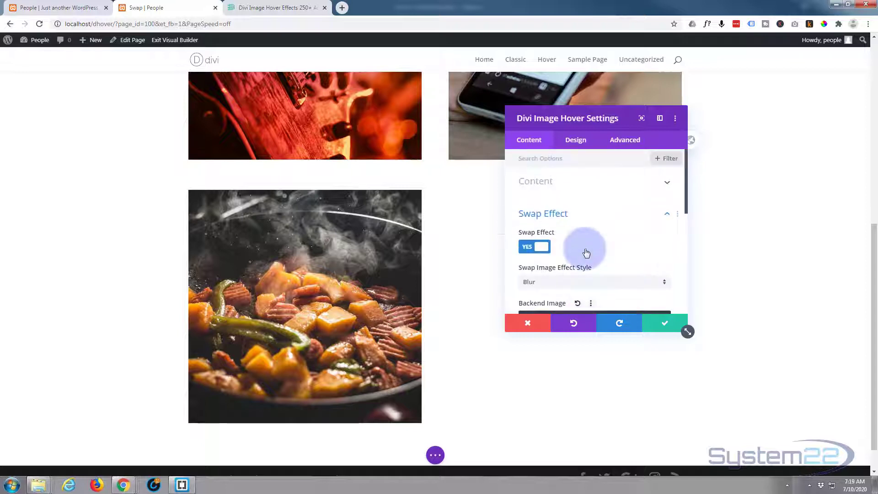
{"action": "left_click", "coordinate": [600, 183]}
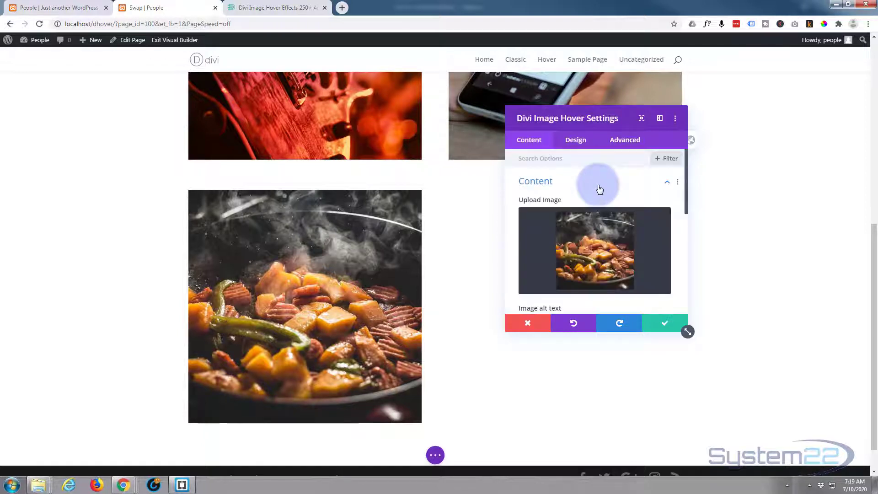
{"action": "scroll", "coordinate": [572, 206], "scroll_direction": "down", "scroll_amount": 2}
{"action": "mouse_move", "coordinate": [569, 224]}
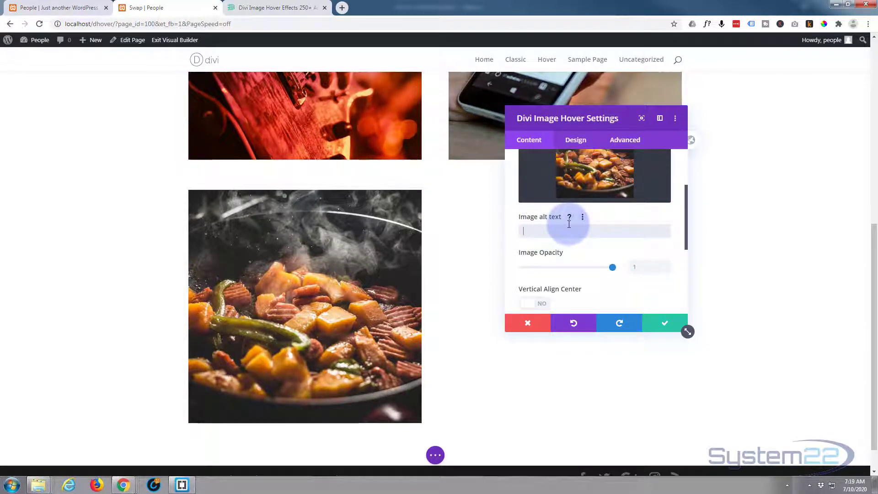
{"action": "left_click", "coordinate": [569, 224]}
{"action": "type", "text": "hot food"}
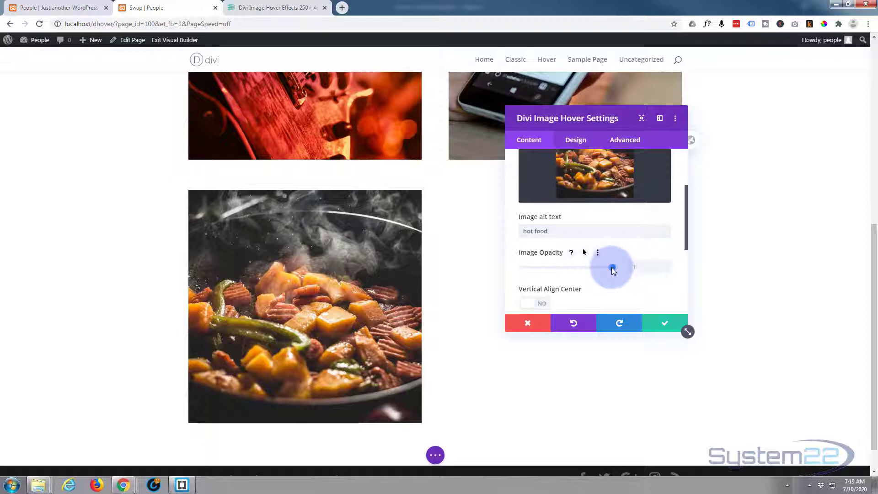
{"action": "mouse_move", "coordinate": [613, 267]}
{"action": "left_mouse_down"}
{"action": "mouse_move", "coordinate": [558, 268]}
{"action": "mouse_move", "coordinate": [619, 270]}
{"action": "left_mouse_up"}
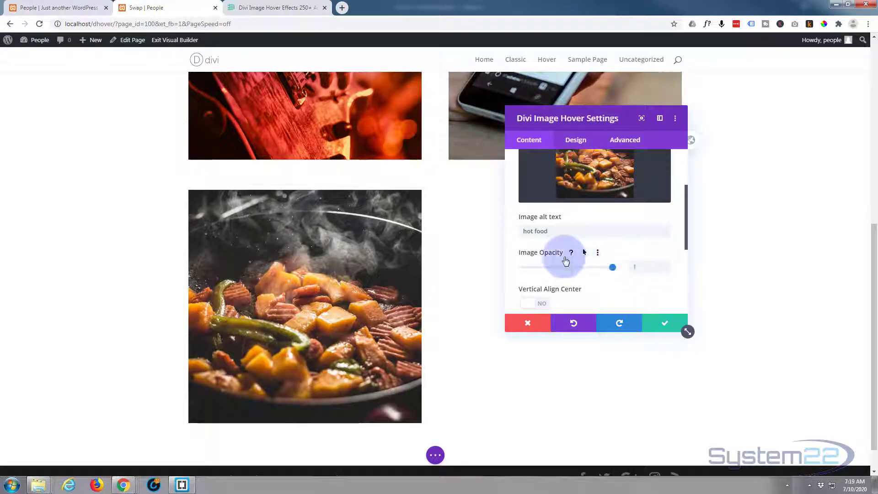
{"action": "left_click", "coordinate": [353, 284]}
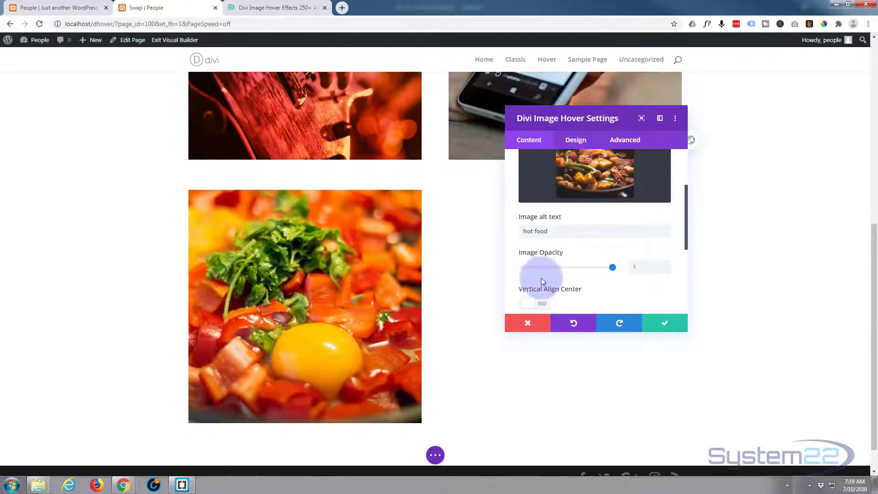
{"action": "scroll", "coordinate": [564, 276], "scroll_direction": "down", "scroll_amount": 3}
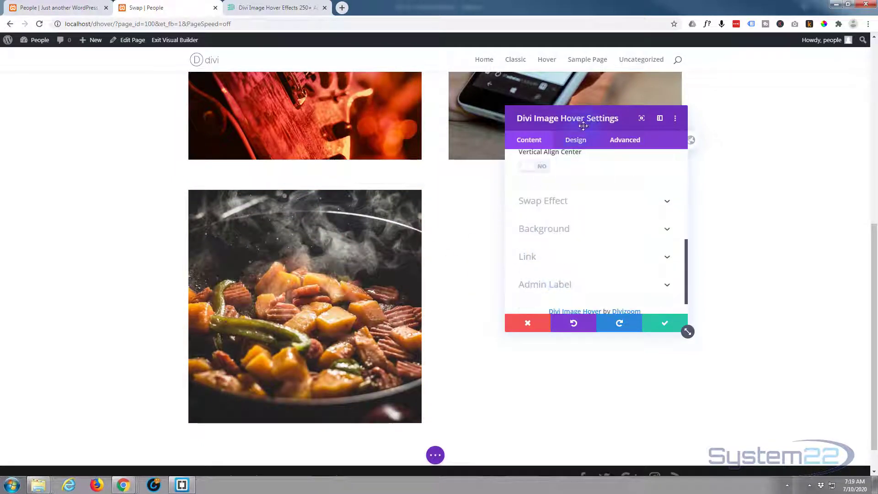
In the Design tab's Image section, set Image Rounded Corners to 20px on all corners.
{"action": "left_click", "coordinate": [575, 140]}
{"action": "left_click", "coordinate": [606, 165]}
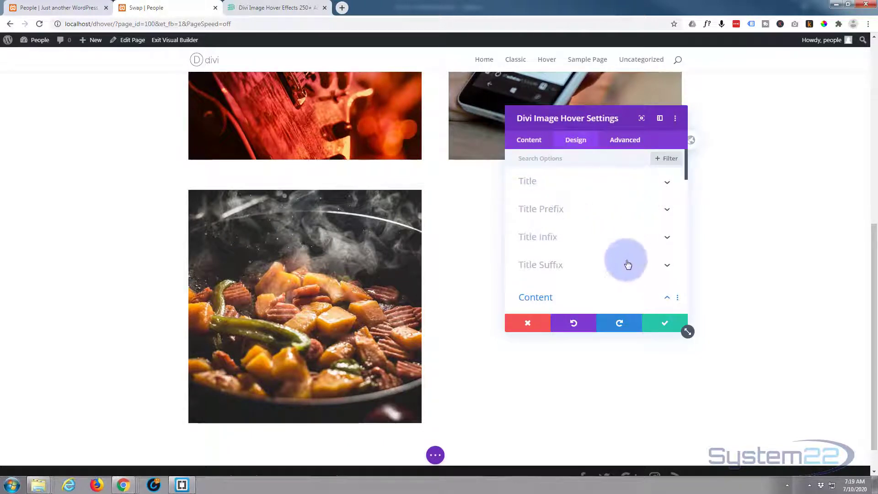
{"action": "scroll", "coordinate": [578, 267], "scroll_direction": "down", "scroll_amount": 1}
{"action": "scroll", "coordinate": [582, 254], "scroll_direction": "down", "scroll_amount": 2}
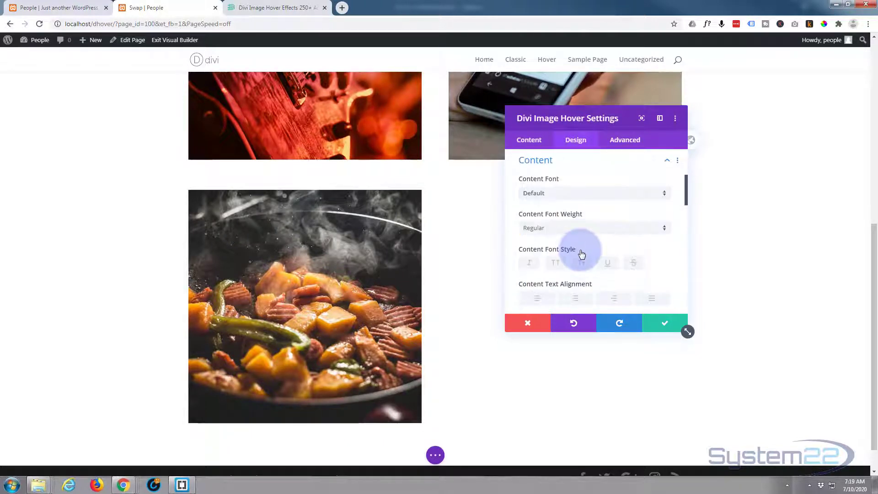
{"action": "scroll", "coordinate": [546, 245], "scroll_direction": "down", "scroll_amount": 4}
{"action": "scroll", "coordinate": [546, 250], "scroll_direction": "down", "scroll_amount": 2}
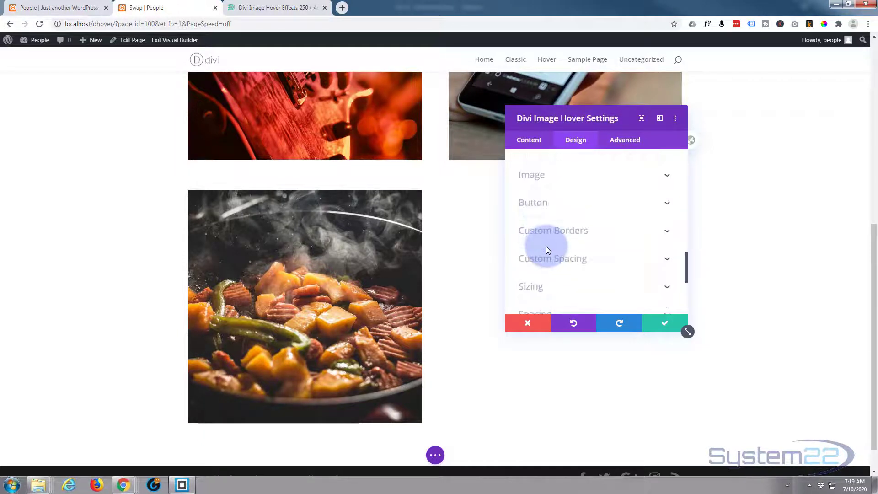
{"action": "left_click", "coordinate": [606, 177]}
{"action": "left_click", "coordinate": [538, 206]}
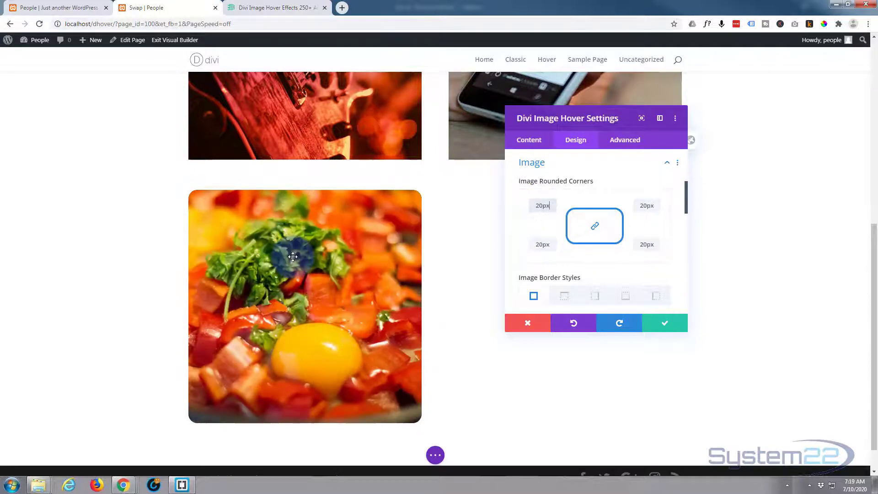
Give the image a blue border 8px wide.
{"action": "scroll", "coordinate": [566, 255], "scroll_direction": "down", "scroll_amount": 2}
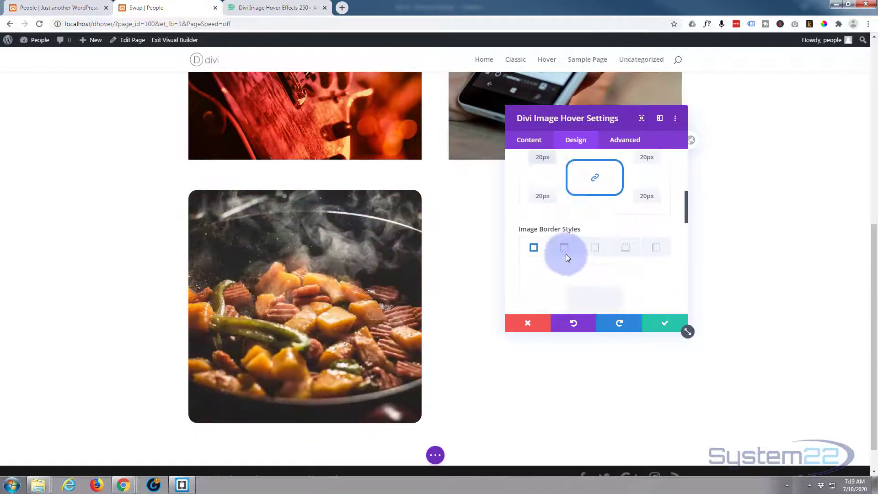
{"action": "scroll", "coordinate": [532, 253], "scroll_direction": "down", "scroll_amount": 2}
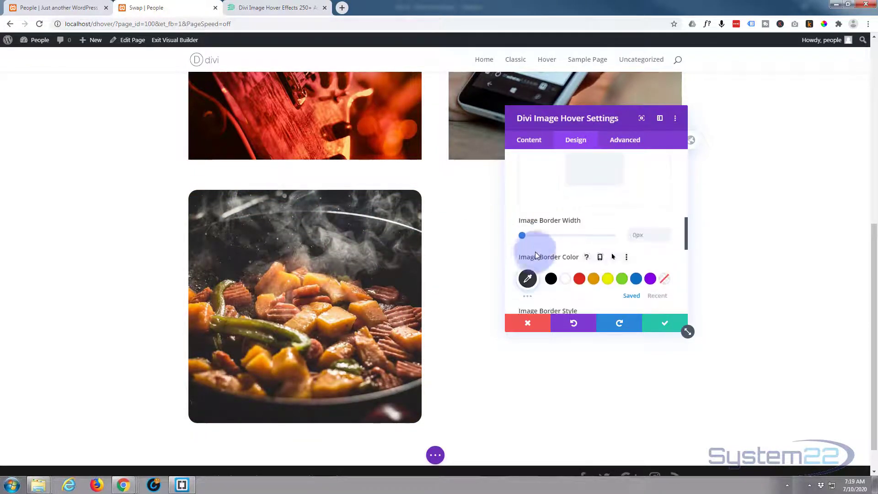
{"action": "left_click", "coordinate": [636, 279]}
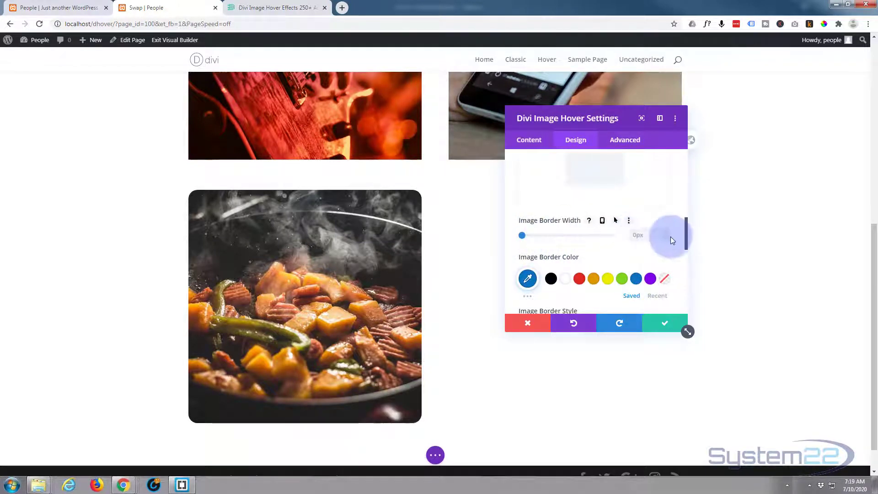
{"action": "type", "text": "2"}
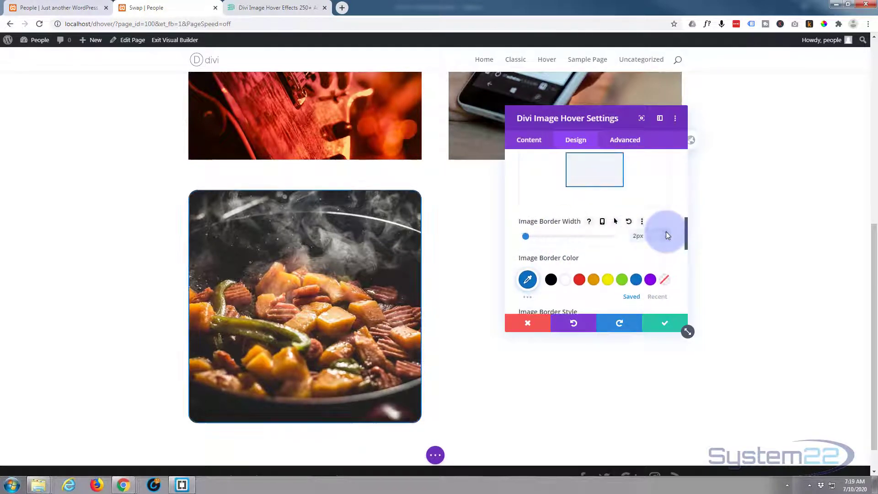
{"action": "key", "text": "Up"}
{"action": "key", "text": "Up"}
{"action": "key", "text": "Up"}
{"action": "key", "text": "Up"}
{"action": "key", "text": "Up"}
{"action": "key", "text": "Up"}
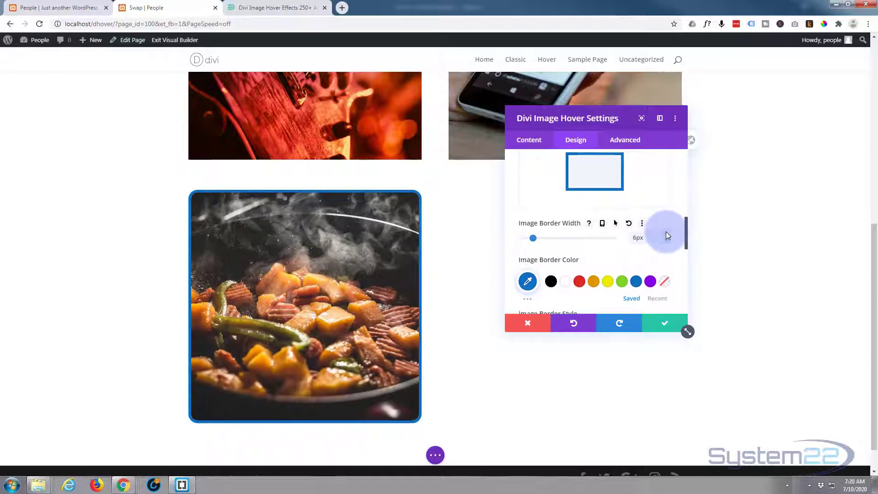
Apply an outer Box Shadow preset to the image.
{"action": "scroll", "coordinate": [619, 243], "scroll_direction": "down", "scroll_amount": 3}
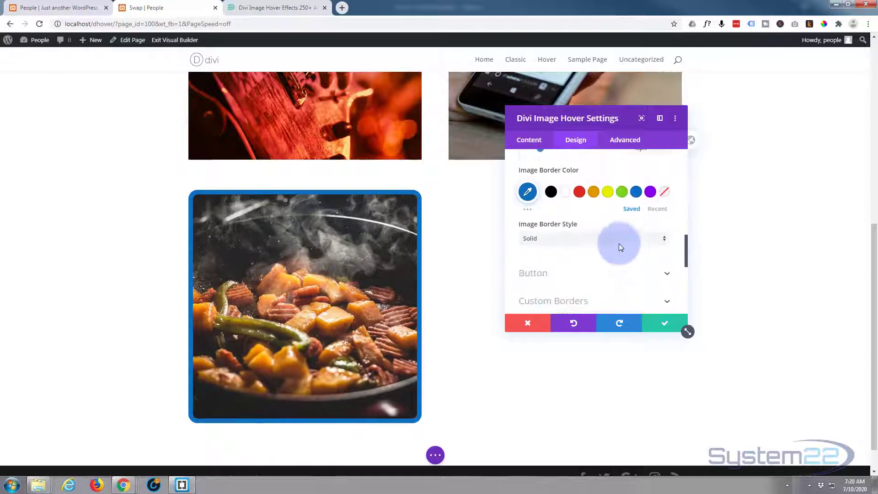
{"action": "scroll", "coordinate": [620, 246], "scroll_direction": "down", "scroll_amount": 2}
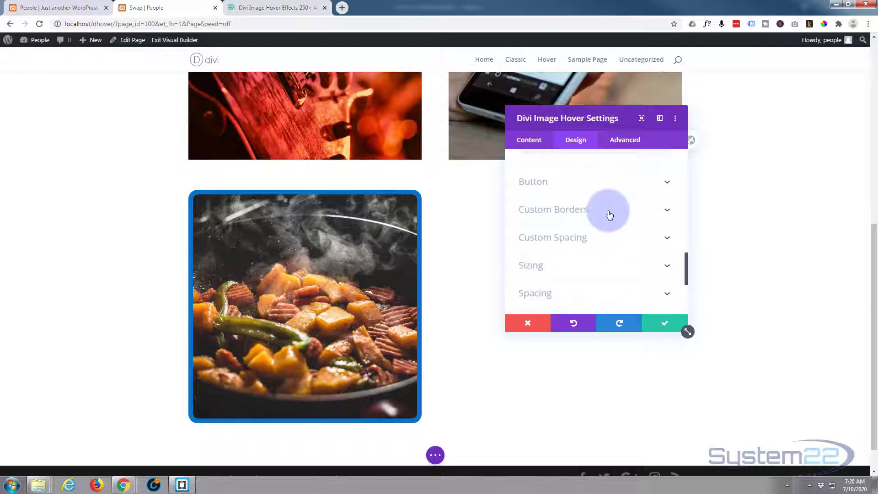
{"action": "scroll", "coordinate": [606, 271], "scroll_direction": "down", "scroll_amount": 2}
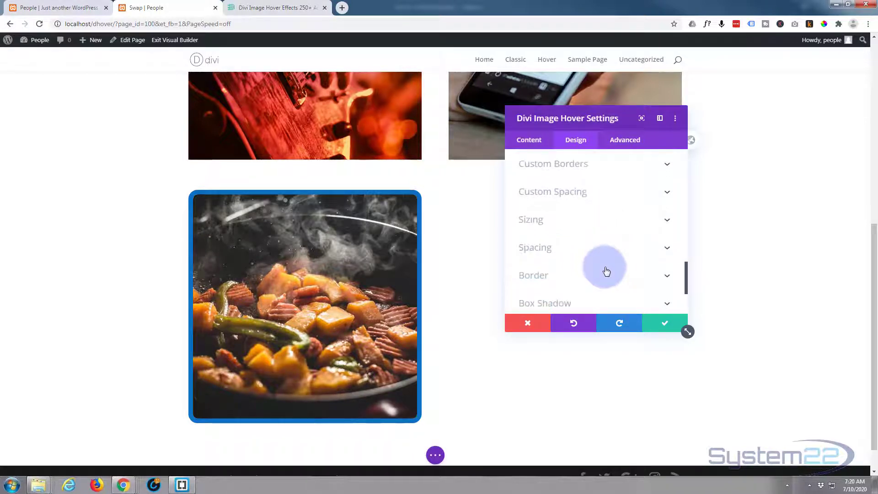
{"action": "scroll", "coordinate": [607, 271], "scroll_direction": "down", "scroll_amount": 1}
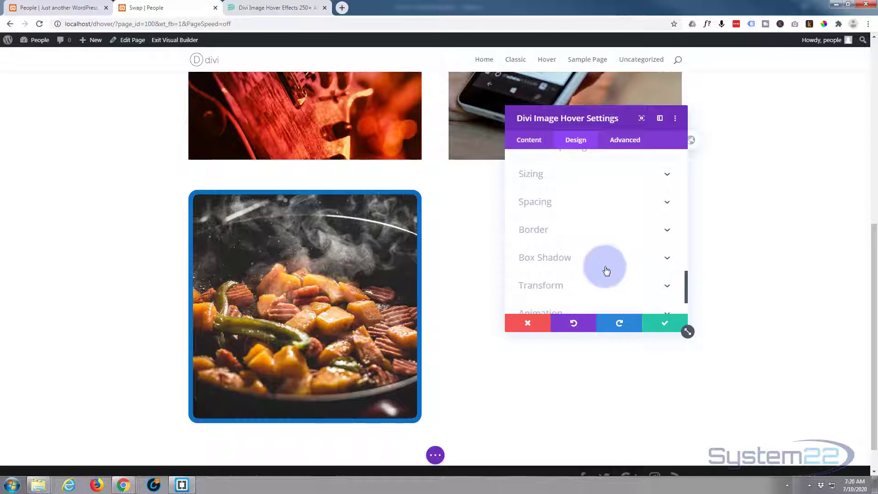
{"action": "scroll", "coordinate": [607, 270], "scroll_direction": "down", "scroll_amount": 2}
{"action": "left_click", "coordinate": [603, 228]}
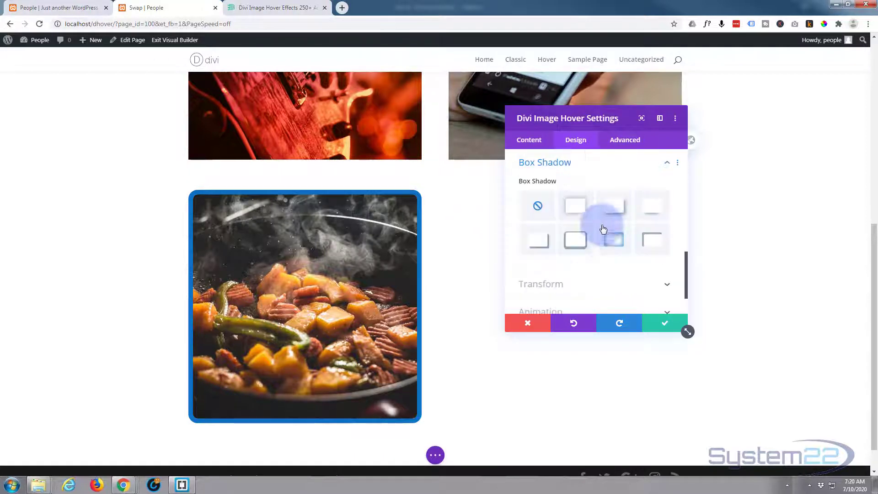
{"action": "left_click", "coordinate": [651, 212]}
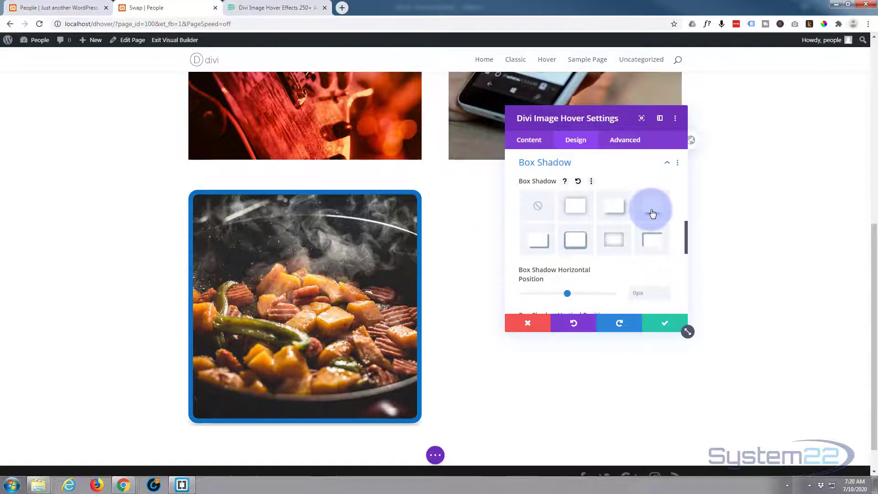
{"action": "left_click", "coordinate": [596, 257]}
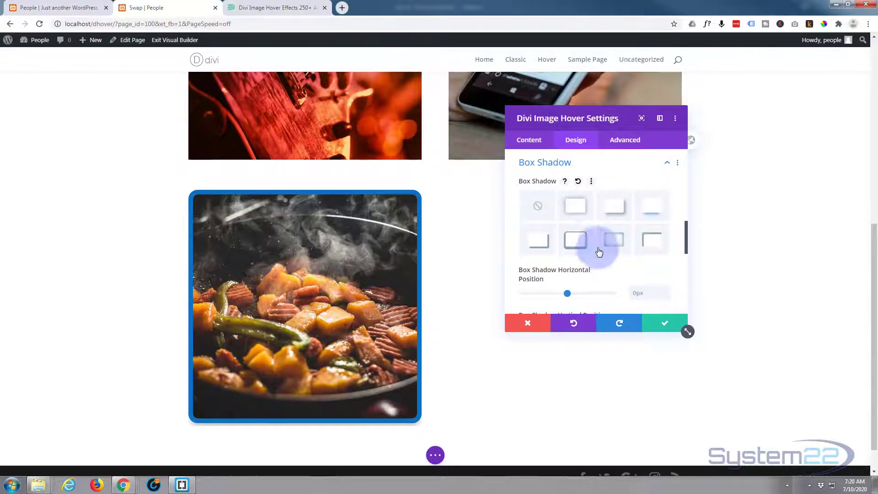
Save the module settings with the green check.
{"action": "scroll", "coordinate": [597, 257], "scroll_direction": "down", "scroll_amount": 1}
{"action": "scroll", "coordinate": [597, 257], "scroll_direction": "down", "scroll_amount": 3}
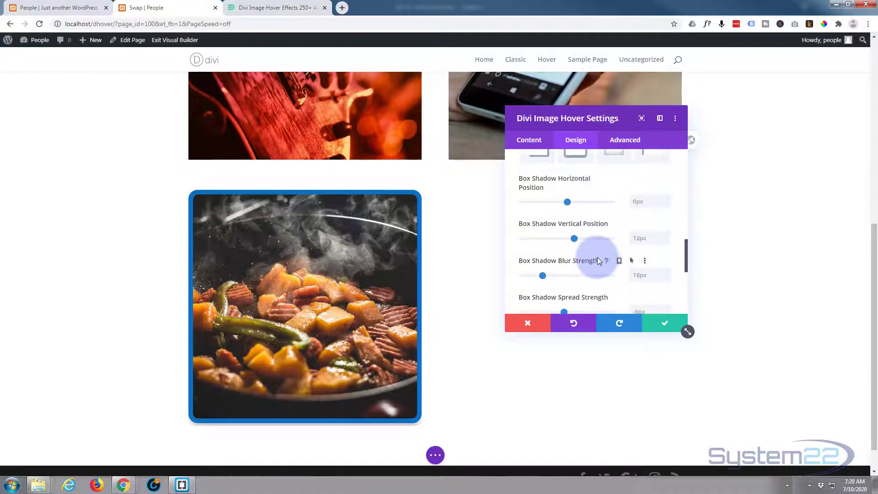
{"action": "scroll", "coordinate": [600, 260], "scroll_direction": "down", "scroll_amount": 3}
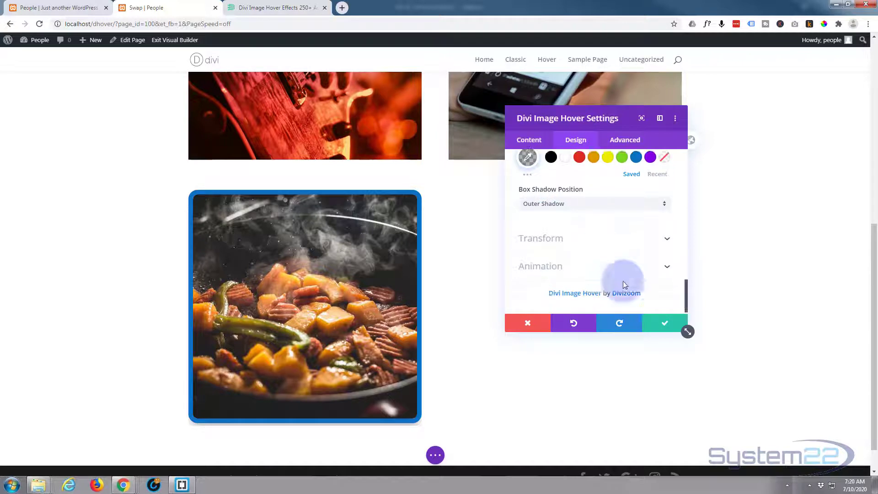
{"action": "left_click", "coordinate": [665, 325]}
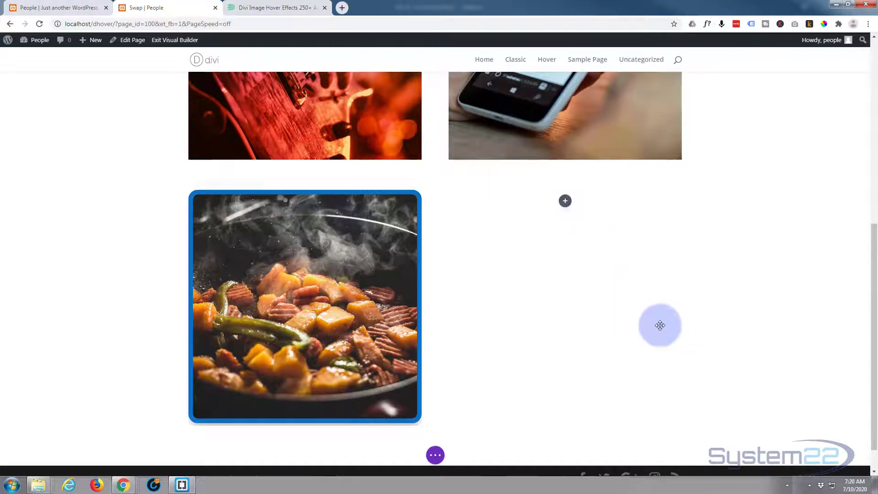
Save the Swap page as a draft, exit the Visual Builder, and scroll to the food image on the live page.
{"action": "left_click", "coordinate": [435, 454]}
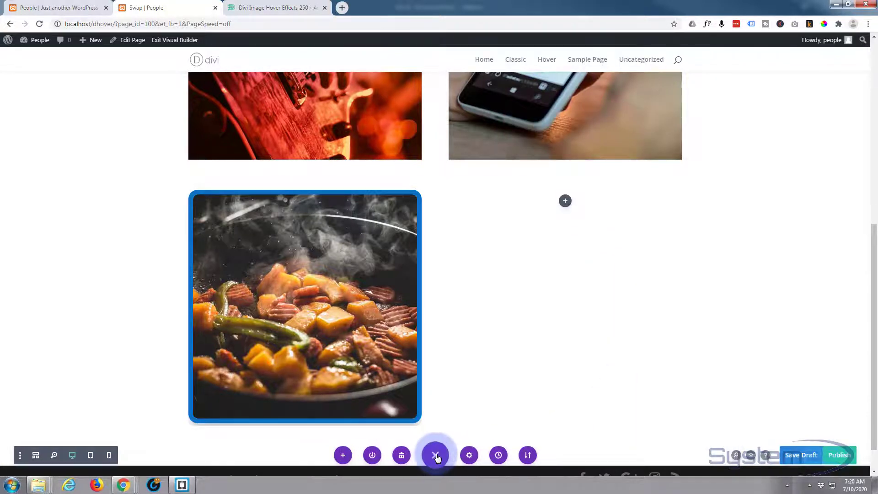
{"action": "left_click", "coordinate": [800, 455]}
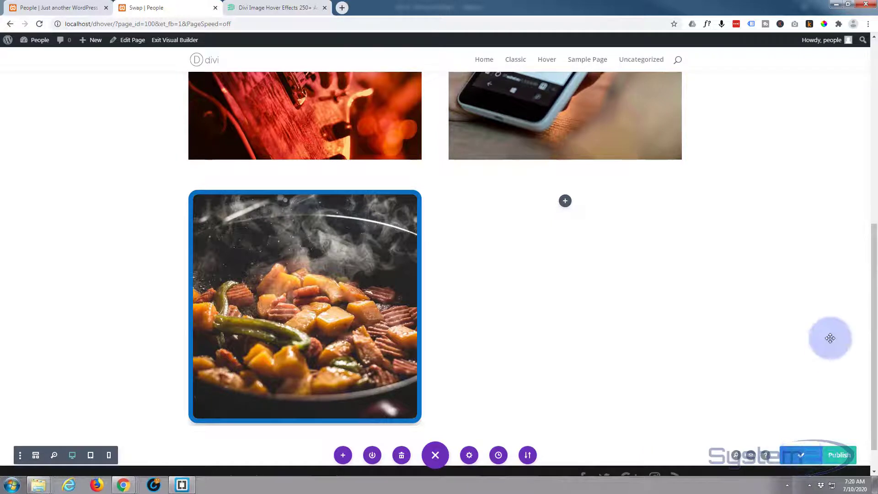
{"action": "left_click", "coordinate": [164, 42]}
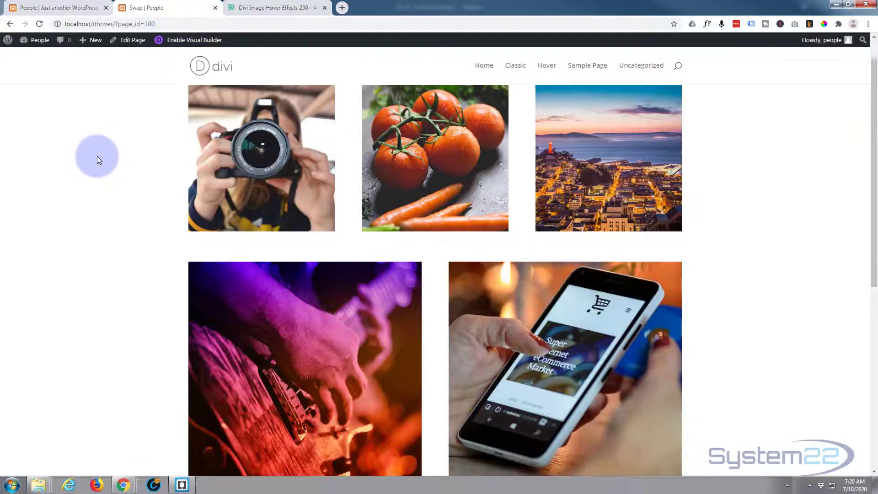
{"action": "scroll", "coordinate": [97, 156], "scroll_direction": "down", "scroll_amount": 7}
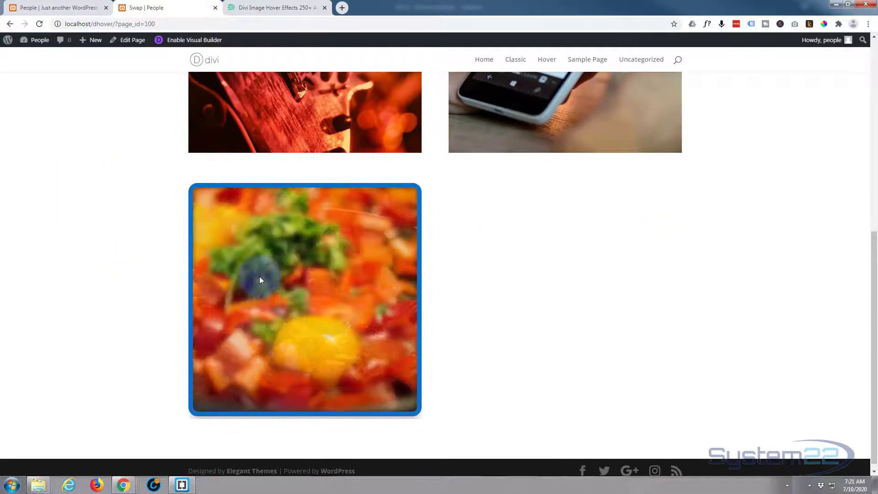